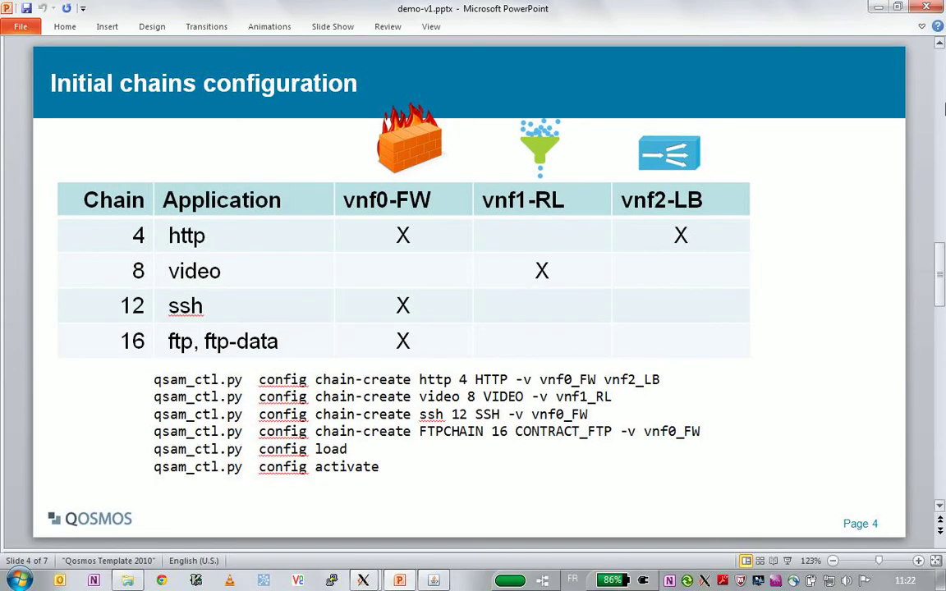
- Run the start-openvswitch script on the compute host and confirm DPI is enabled on ports 11 and 12
{"action": "left_click", "coordinate": [880, 8]}
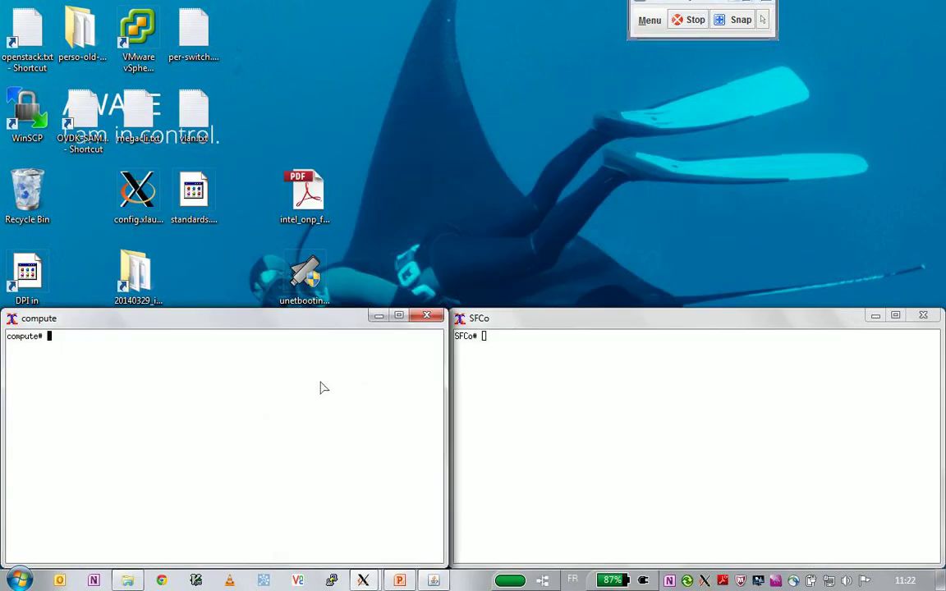
{"action": "type", "text": "./st"}
{"action": "key", "text": "Tab"}
{"action": "key", "text": "Return"}
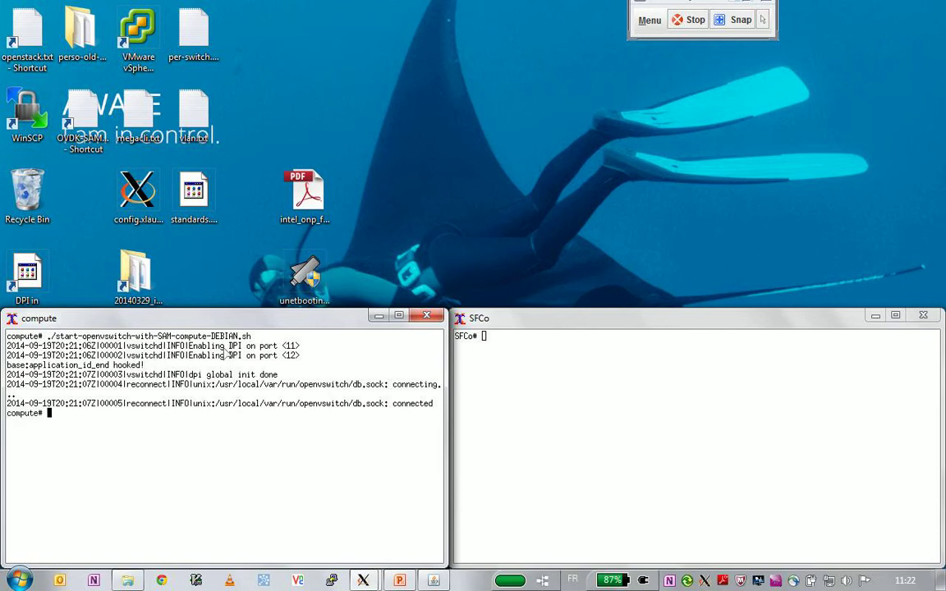
{"action": "left_click_drag", "start_coordinate": [224, 347], "coordinate": [320, 348]}
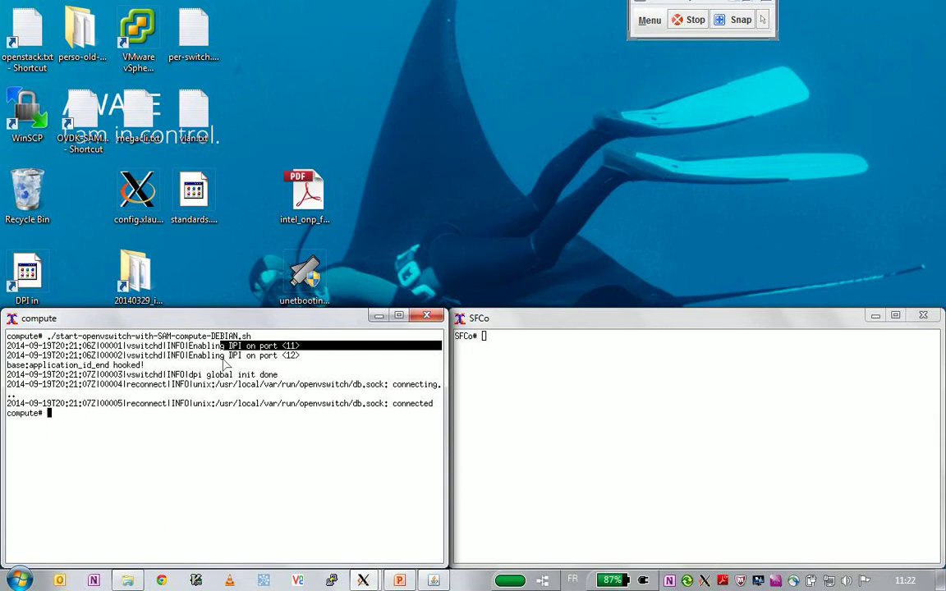
{"action": "left_click_drag", "start_coordinate": [224, 357], "coordinate": [333, 356]}
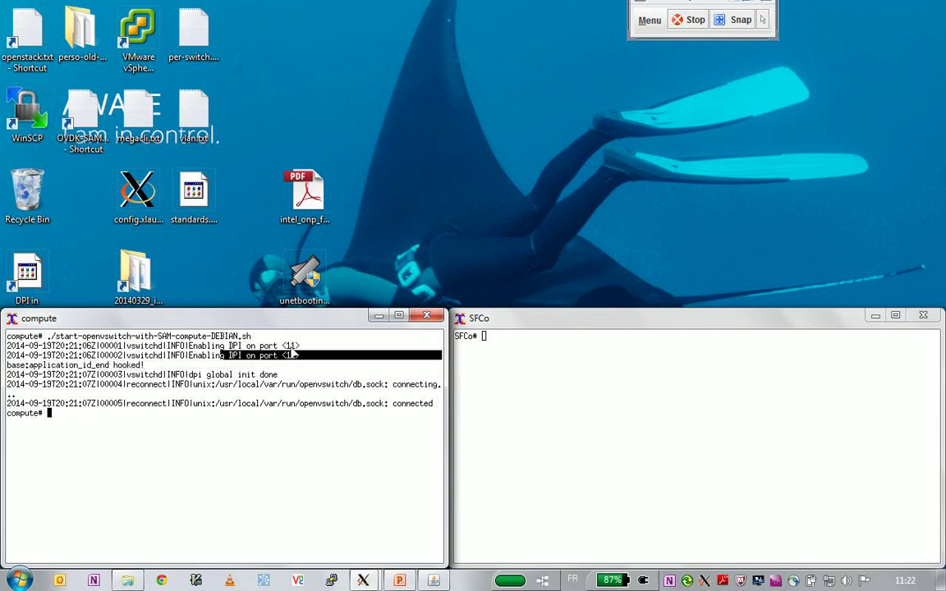
{"action": "left_click", "coordinate": [318, 361]}
- List ovs processes with 'ps awx | grep ovs' and check ovs-vswitchd's --dpi-engine options for ports 11,12
{"action": "type", "text": "ps"}
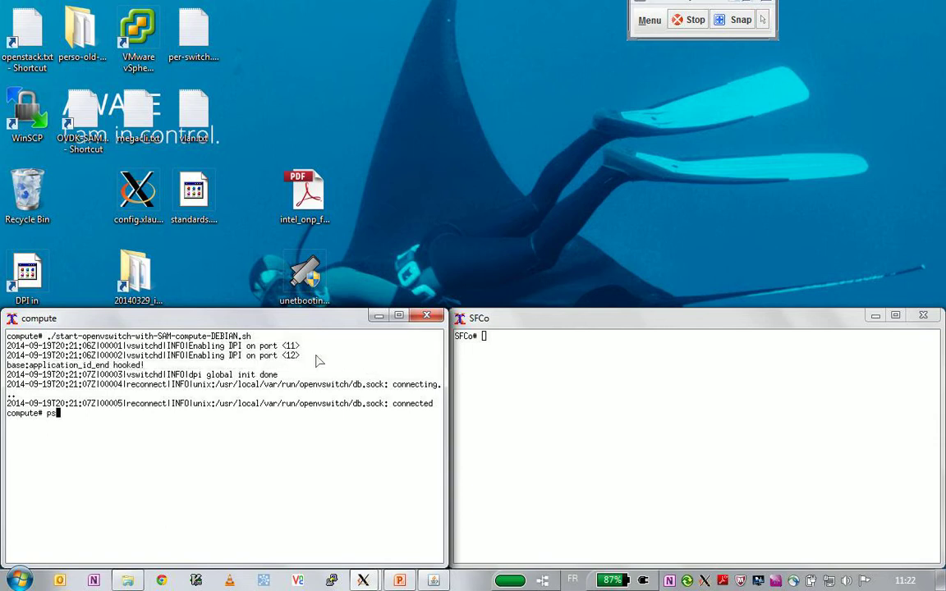
{"action": "type", "text": " awx | grep ovs"}
{"action": "key", "text": "Return"}
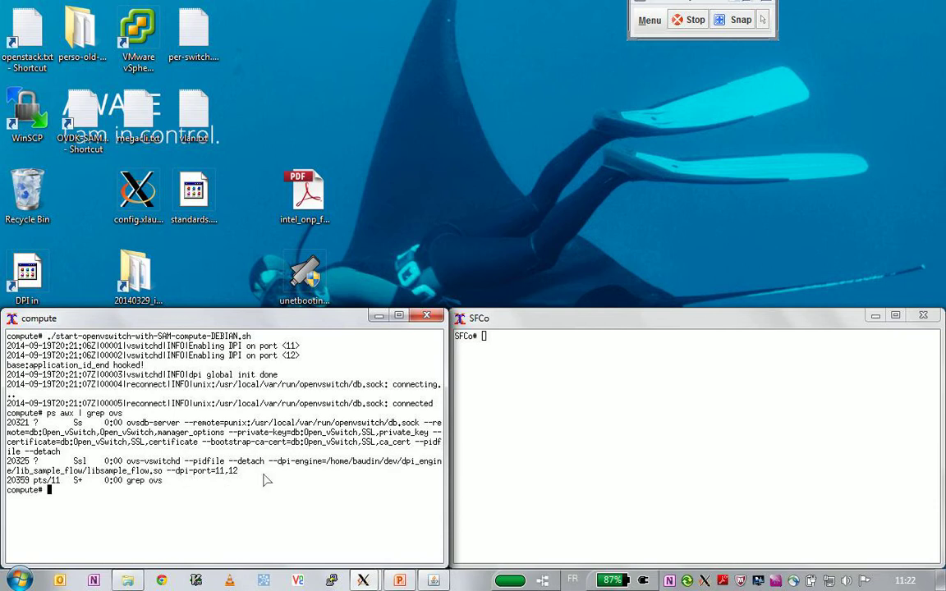
{"action": "left_click_drag", "start_coordinate": [267, 460], "coordinate": [271, 471]}
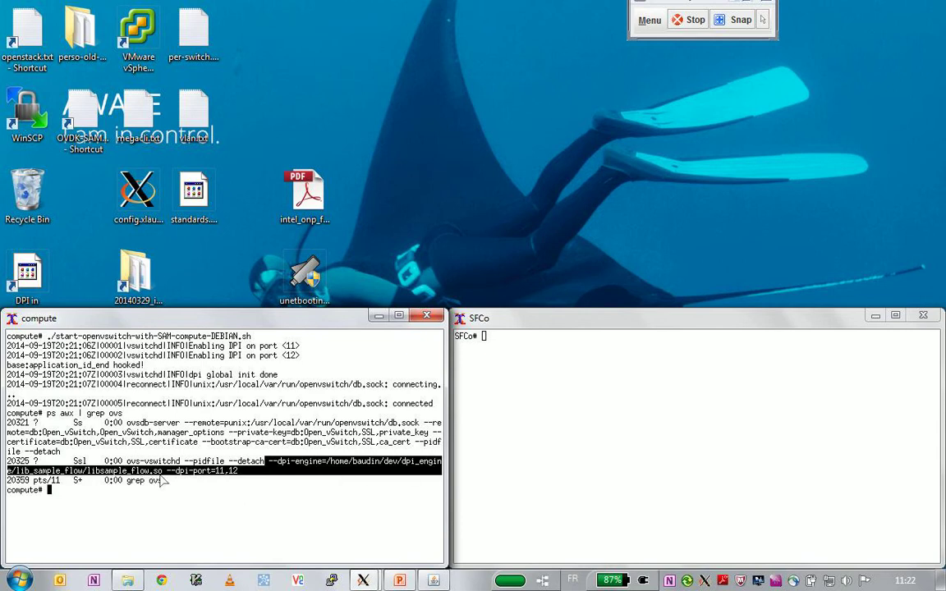
{"action": "left_click", "coordinate": [328, 522]}
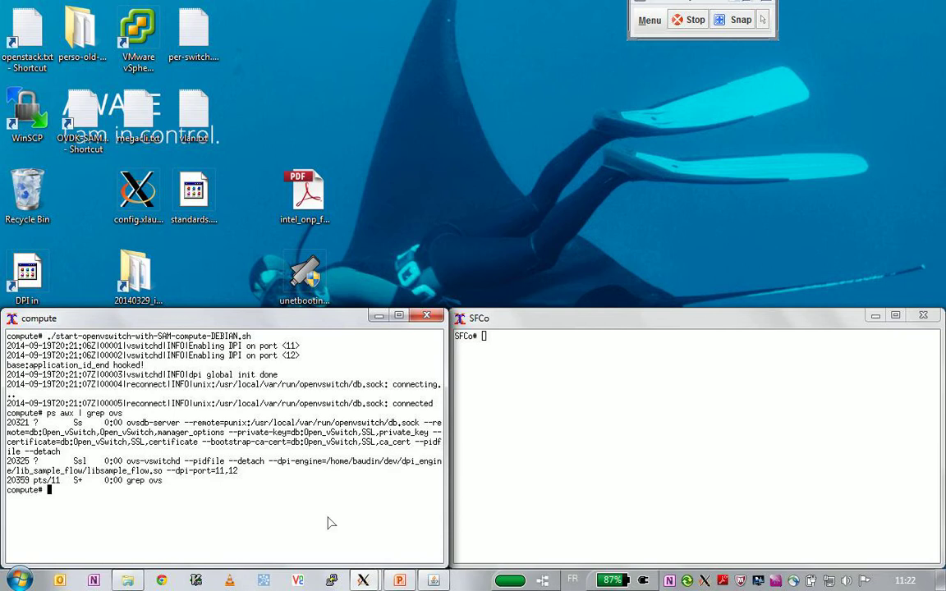
- Source ENV.sh and start the VM console session with 'screen -c screenrc'
{"action": "type", "text": ". EnV.sh"}
{"action": "key", "text": "Return"}
{"action": "type", "text": "screen -c "}
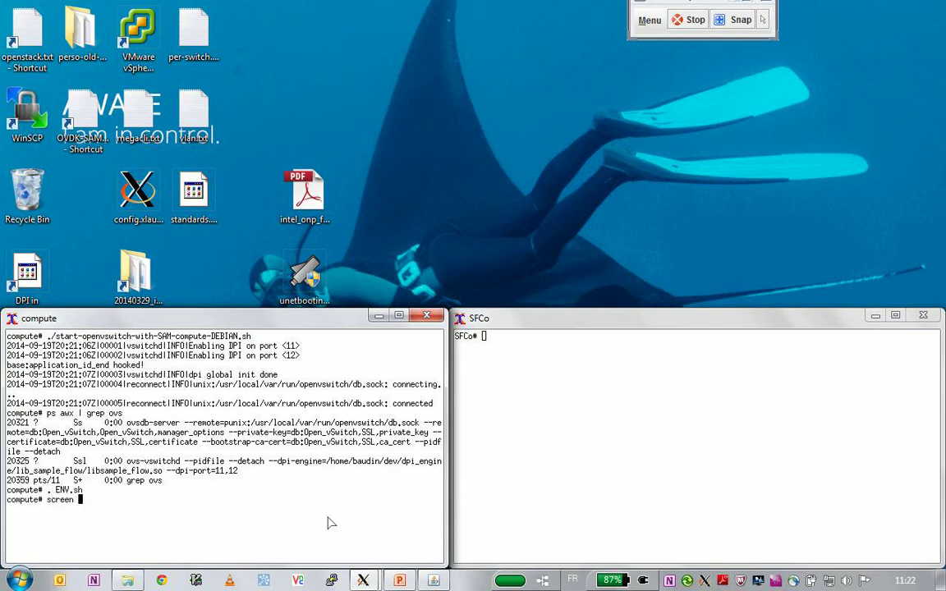
{"action": "type", "text": "screenrc"}
{"action": "key", "text": "Return"}
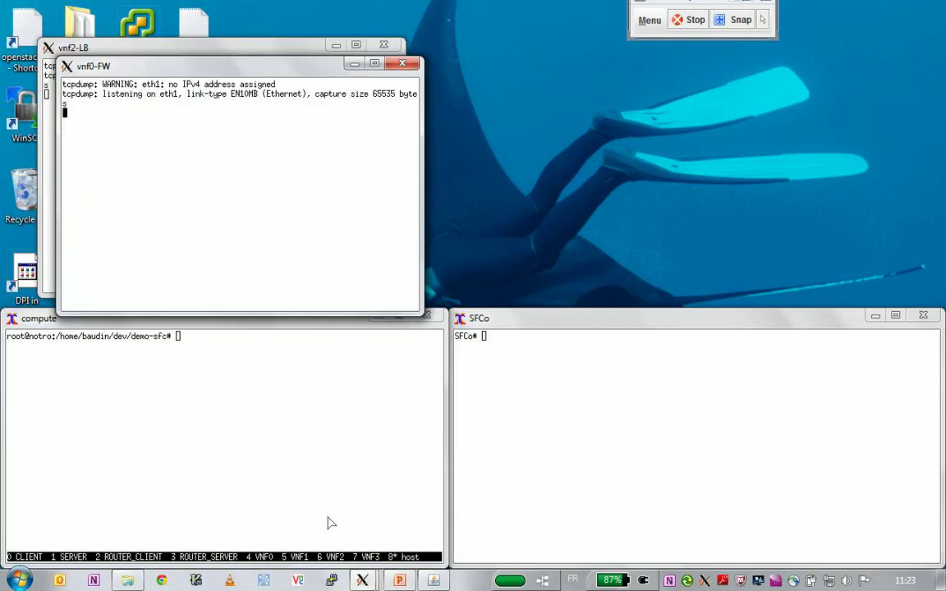
- Switch the screen session to window 0, the CLIENT console
{"action": "left_click", "coordinate": [327, 522]}
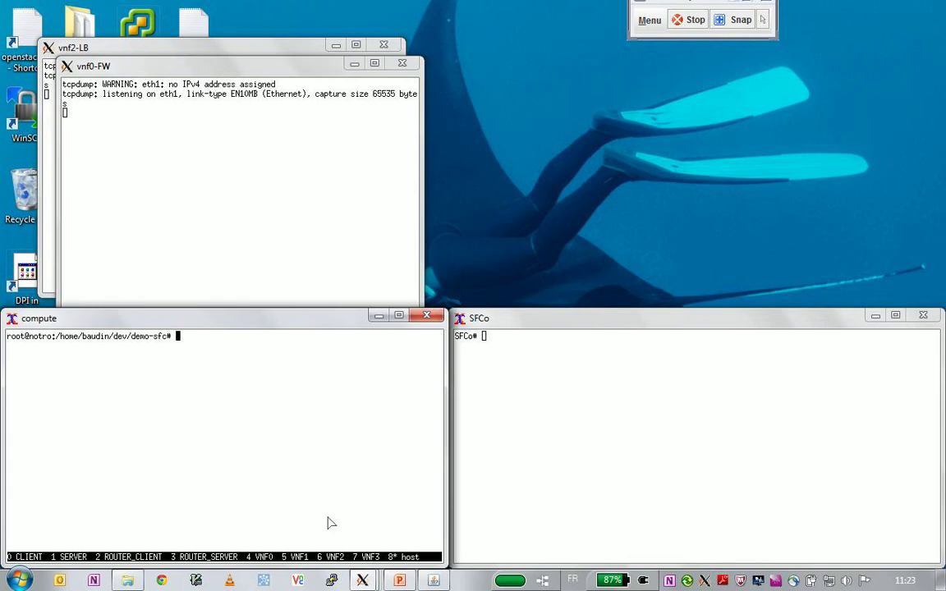
{"action": "key", "text": "ctrl+a"}
{"action": "key", "text": "quotedbl"}
{"action": "key", "text": "Up"}
{"action": "key", "text": "Up"}
{"action": "key", "text": "Up"}
{"action": "key", "text": "Up"}
{"action": "key", "text": "Up"}
{"action": "key", "text": "Up"}
{"action": "key", "text": "Up"}
{"action": "key", "text": "Up"}
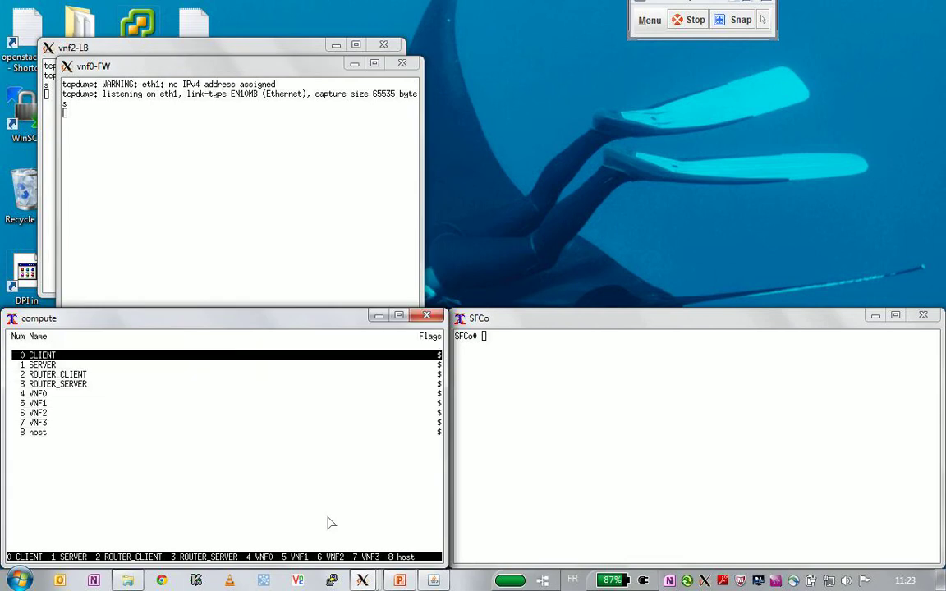
{"action": "key", "text": "Return"}
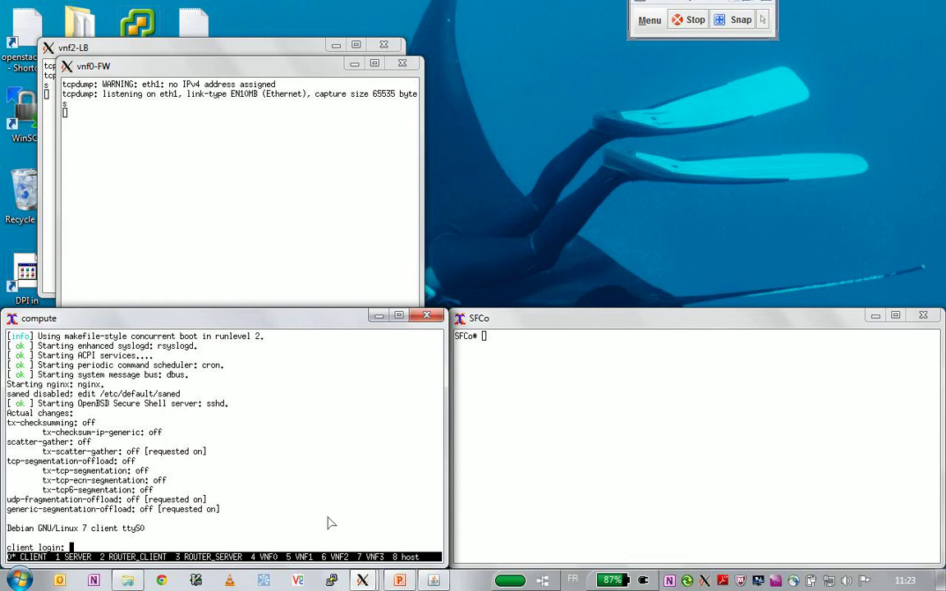
- Place the vnf0-FW capture top left and the vnf2-LB capture top right
{"action": "left_click_drag", "start_coordinate": [143, 69], "coordinate": [444, 56]}
{"action": "left_click_drag", "start_coordinate": [188, 78], "coordinate": [174, 13]}
{"action": "left_click_drag", "start_coordinate": [394, 58], "coordinate": [645, 19]}
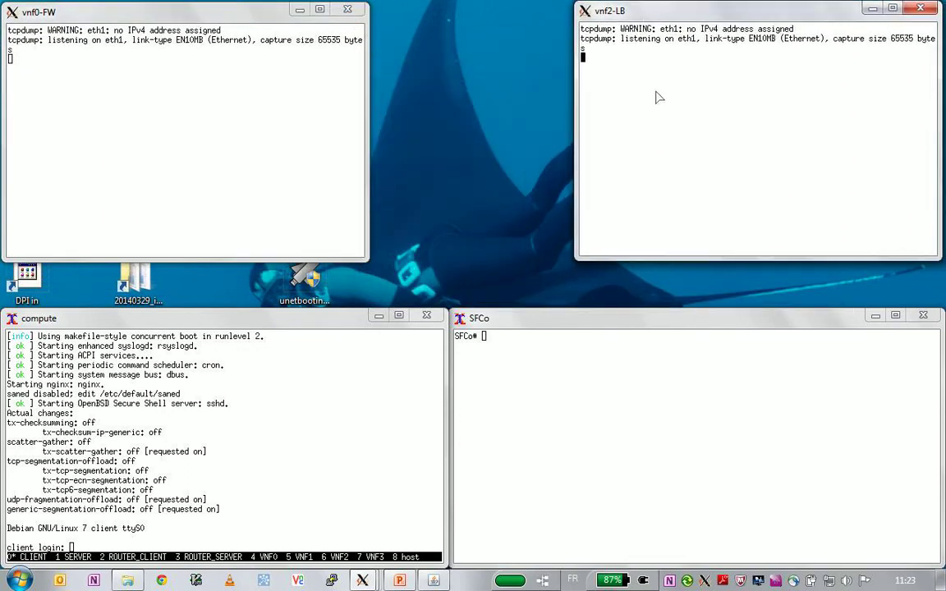
- Switch to screen window 5 (VNF1) and log into vnf1-RL as root
{"action": "left_click", "coordinate": [225, 448]}
{"action": "left_click", "coordinate": [655, 422]}
{"action": "left_click", "coordinate": [164, 425]}
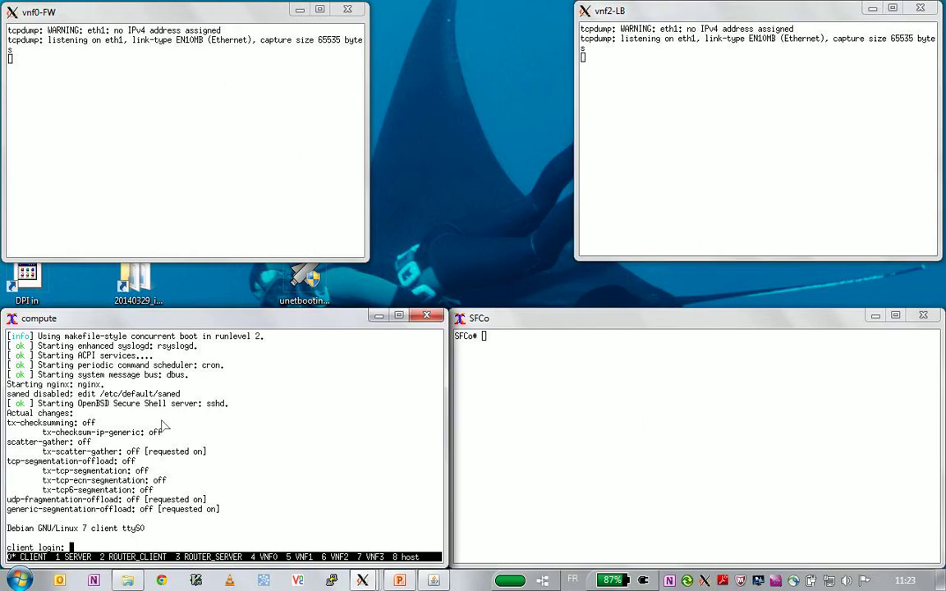
{"action": "key", "text": "ctrl+a"}
{"action": "key", "text": "quotedbl"}
{"action": "key", "text": "Down"}
{"action": "key", "text": "Down"}
{"action": "key", "text": "Down"}
{"action": "key", "text": "Down"}
{"action": "key", "text": "Down"}
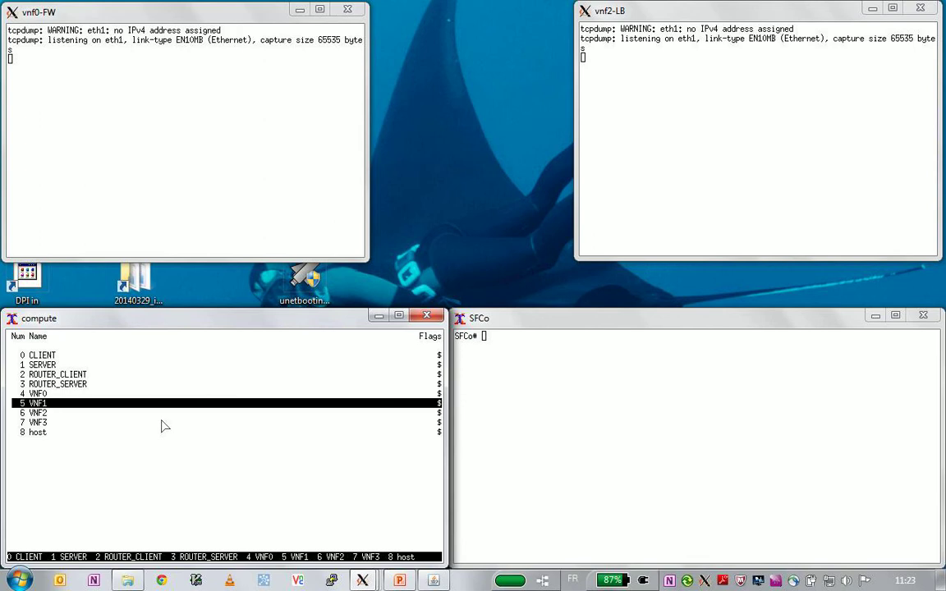
{"action": "key", "text": "Return"}
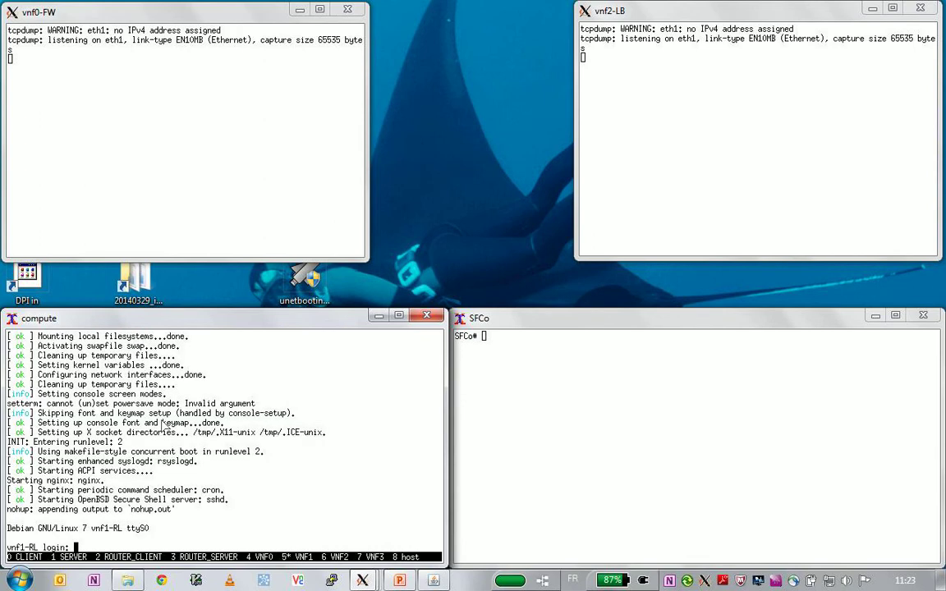
{"action": "type", "text": "root"}
{"action": "key", "text": "Return"}
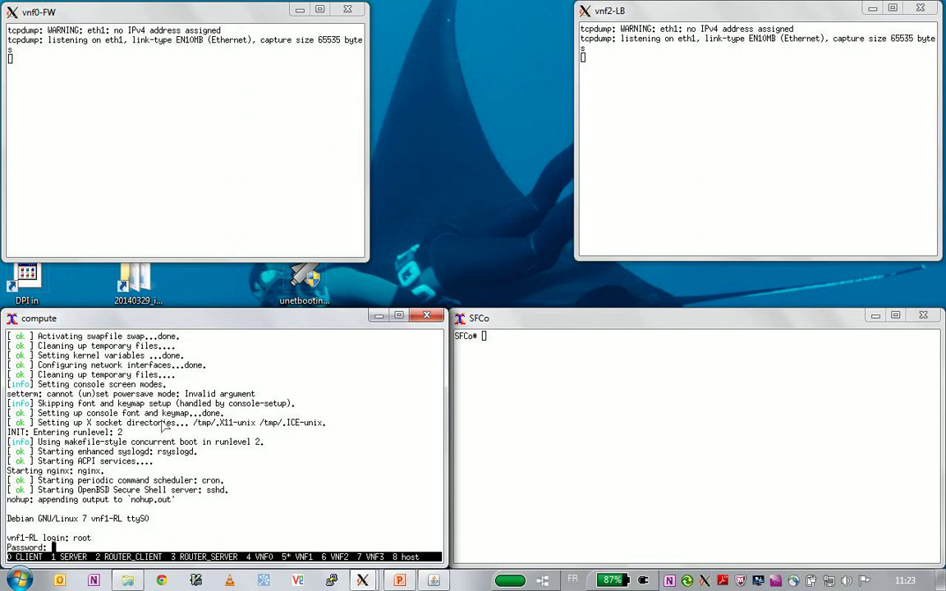
{"action": "key", "text": "Return"}
- Show prepare.sh, run its export DISPLAY and nohup xterm capture lines, and place the vnf1-RL capture top centre
{"action": "type", "text": "cat prepare.sh"}
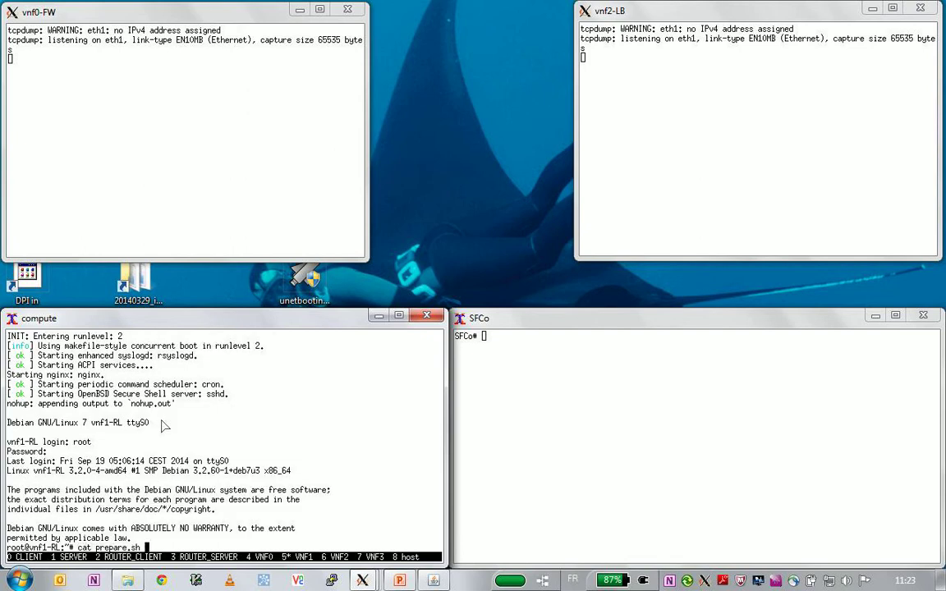
{"action": "key", "text": "Return"}
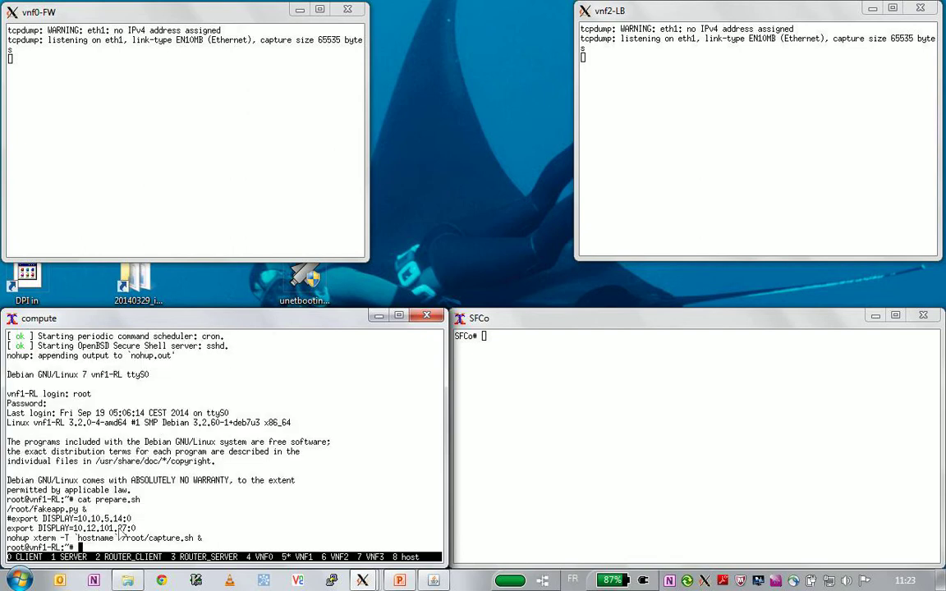
{"action": "triple_click", "coordinate": [128, 527]}
{"action": "middle_click", "coordinate": [128, 527]}
{"action": "triple_click", "coordinate": [127, 528]}
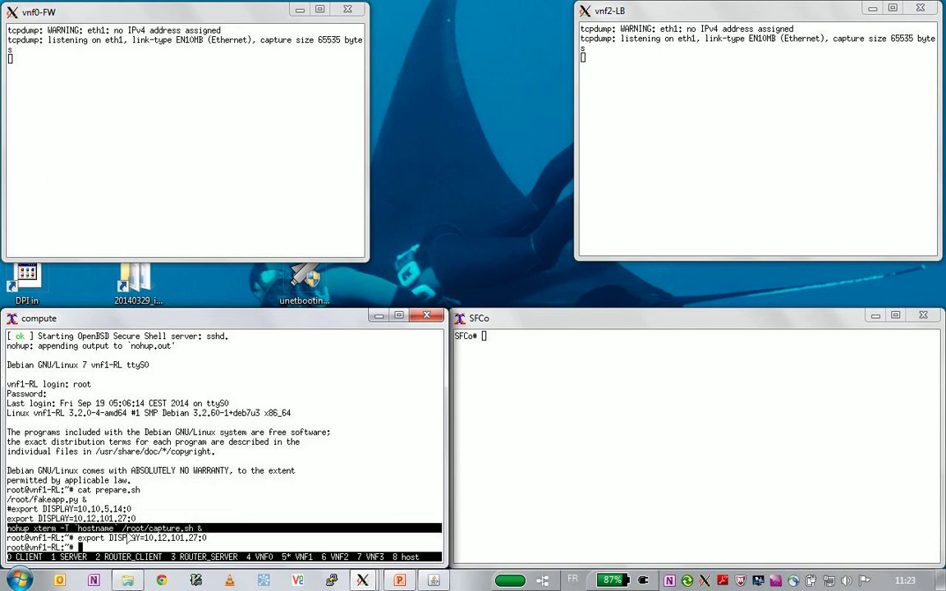
{"action": "middle_click", "coordinate": [127, 538]}
{"action": "left_click_drag", "start_coordinate": [265, 82], "coordinate": [414, 27]}
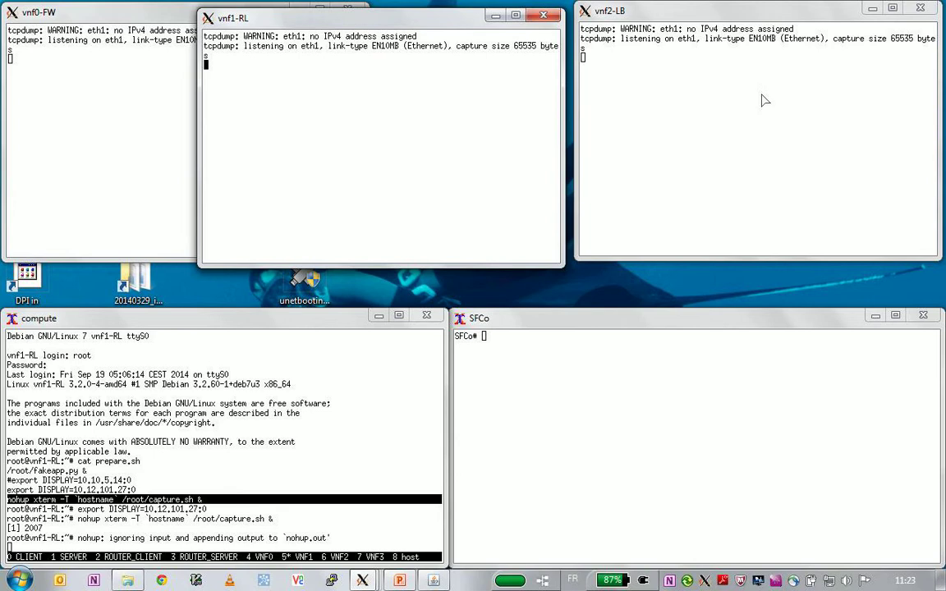
{"action": "left_click_drag", "start_coordinate": [361, 20], "coordinate": [384, 15]}
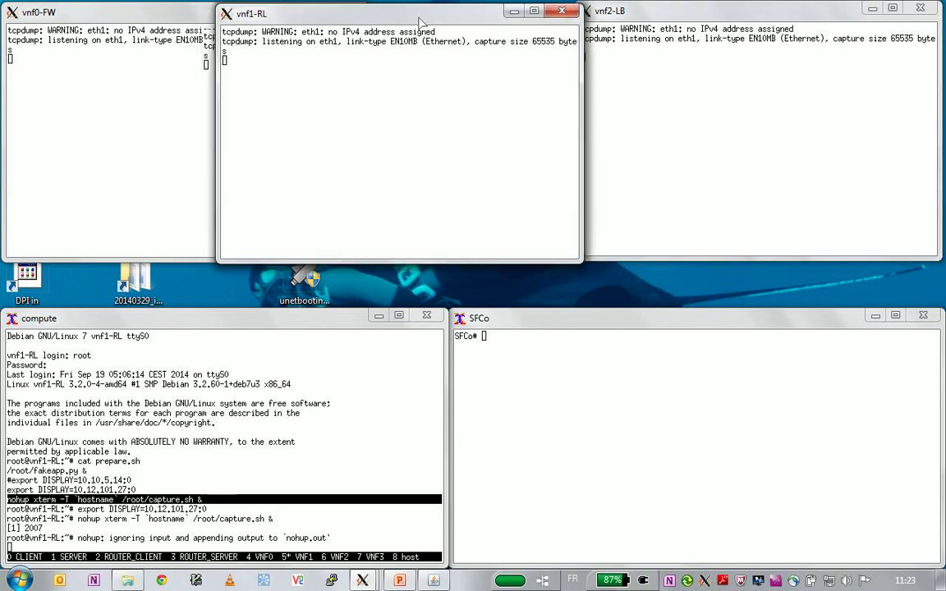
- Switch the screen session back to the CLIENT console
{"action": "left_click", "coordinate": [276, 521]}
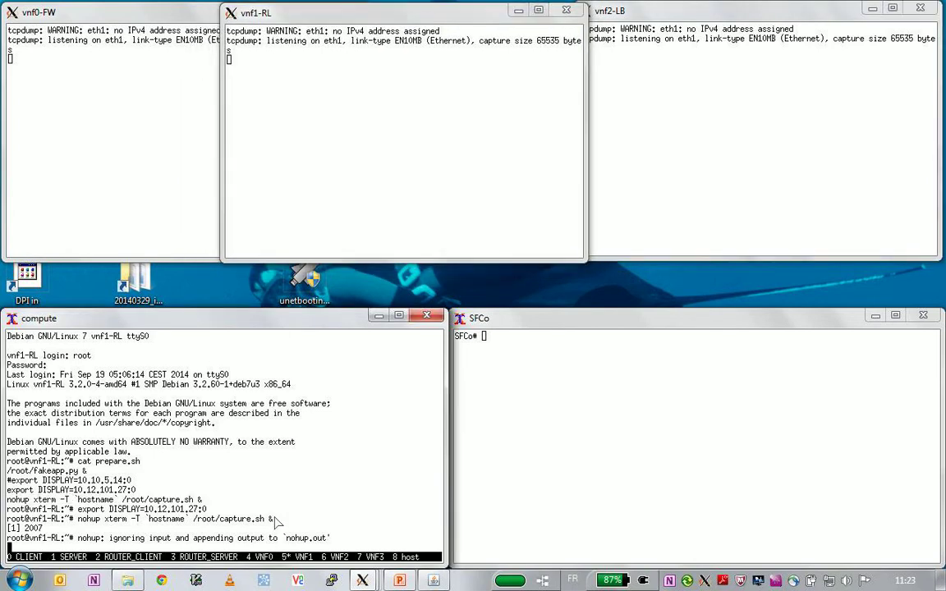
{"action": "key", "text": "ctrl+a"}
{"action": "key", "text": "shift+quotedbl"}
{"action": "key", "text": "Up"}
{"action": "key", "text": "Up"}
{"action": "key", "text": "Up"}
{"action": "key", "text": "Up"}
{"action": "key", "text": "Up"}
{"action": "key", "text": "Return"}
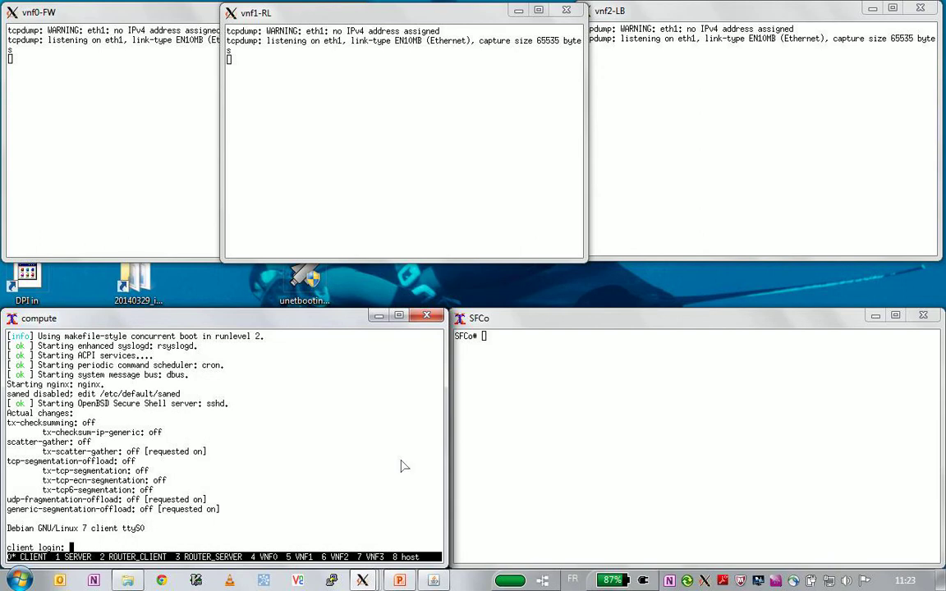
- Run the scenario deployment script in the SFCo terminal and review the chain and chainvars copy output
{"action": "left_click", "coordinate": [714, 373]}
{"action": "type", "text": ". scenario-"}
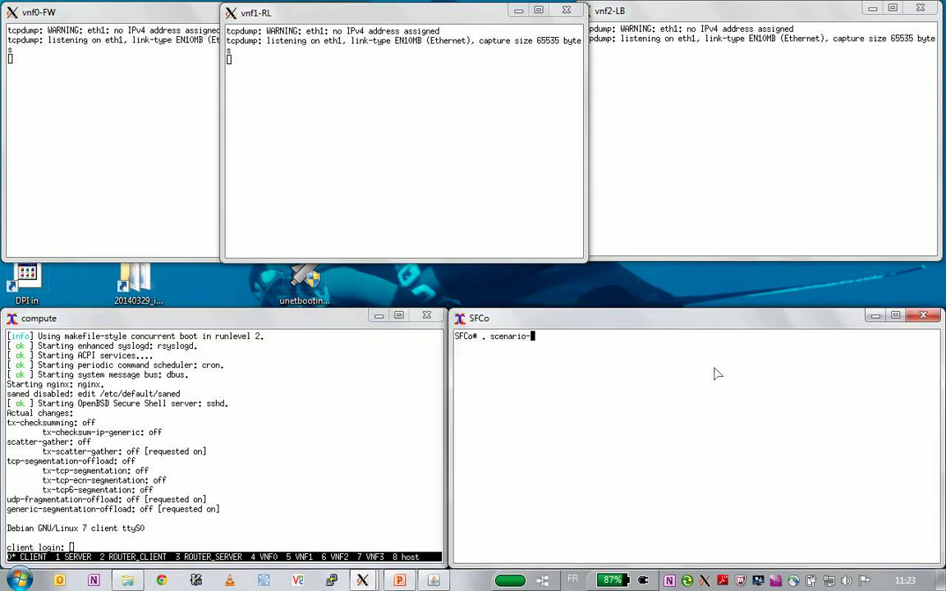
{"action": "key", "text": "Tab"}
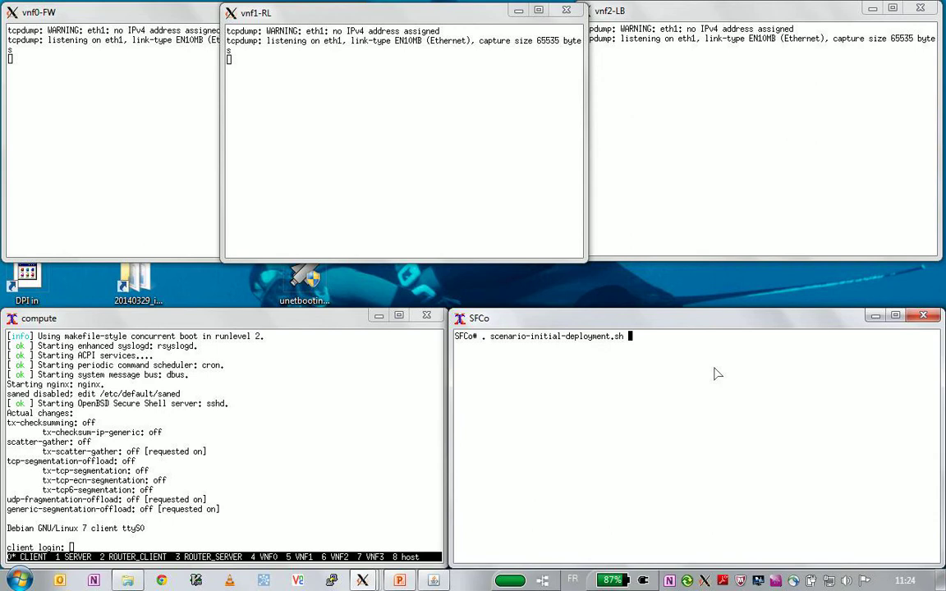
{"action": "key", "text": "Return"}
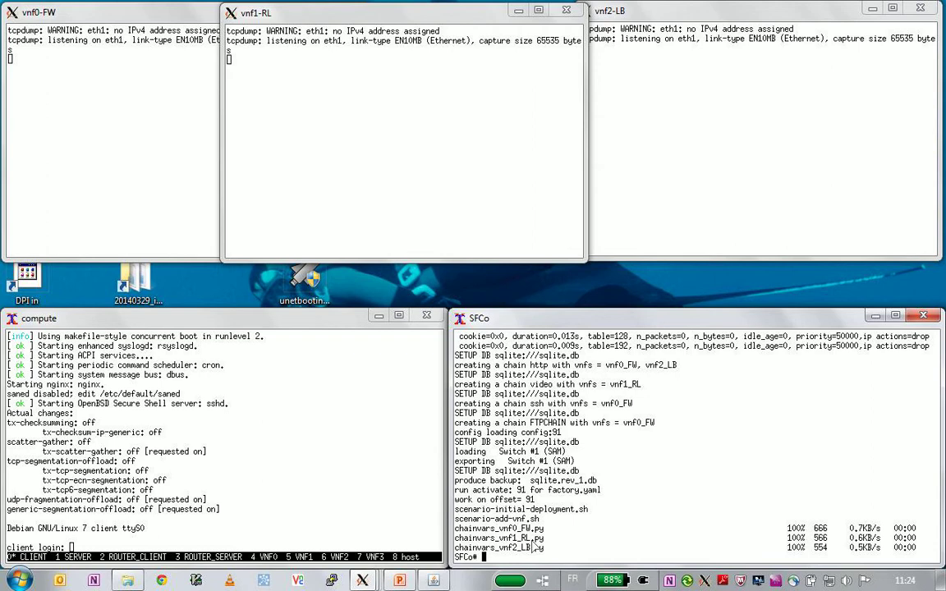
{"action": "scroll", "coordinate": [607, 535], "scroll_direction": "up", "scroll_amount": 2}
{"action": "scroll", "coordinate": [621, 537], "scroll_direction": "up", "scroll_amount": 3}
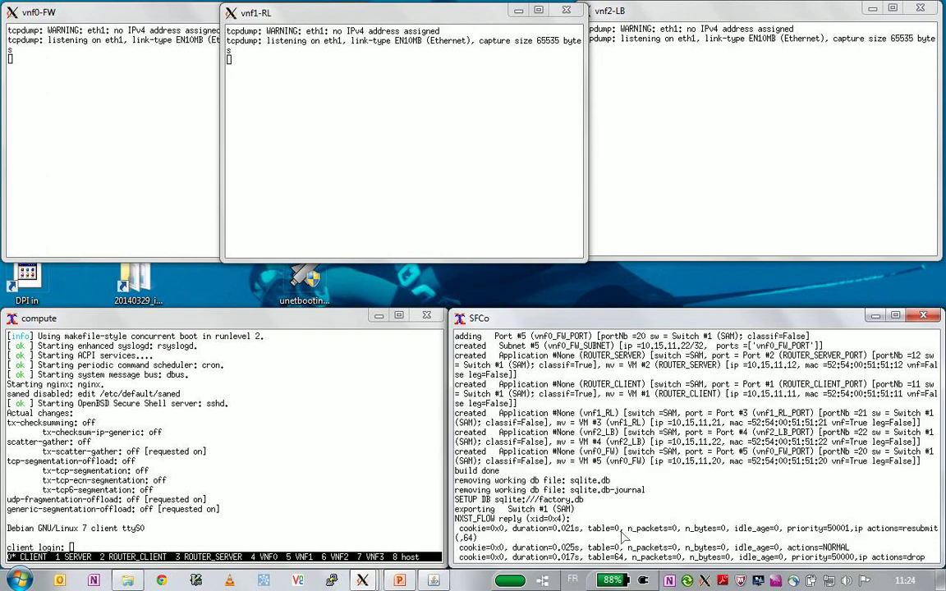
{"action": "scroll", "coordinate": [623, 535], "scroll_direction": "up", "scroll_amount": 3}
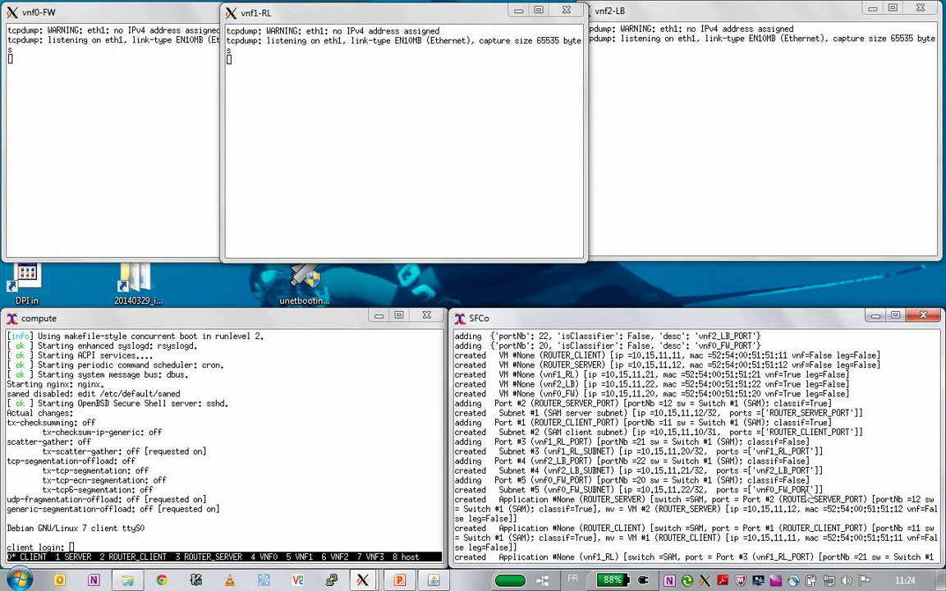
{"action": "scroll", "coordinate": [727, 445], "scroll_direction": "down", "scroll_amount": 6}
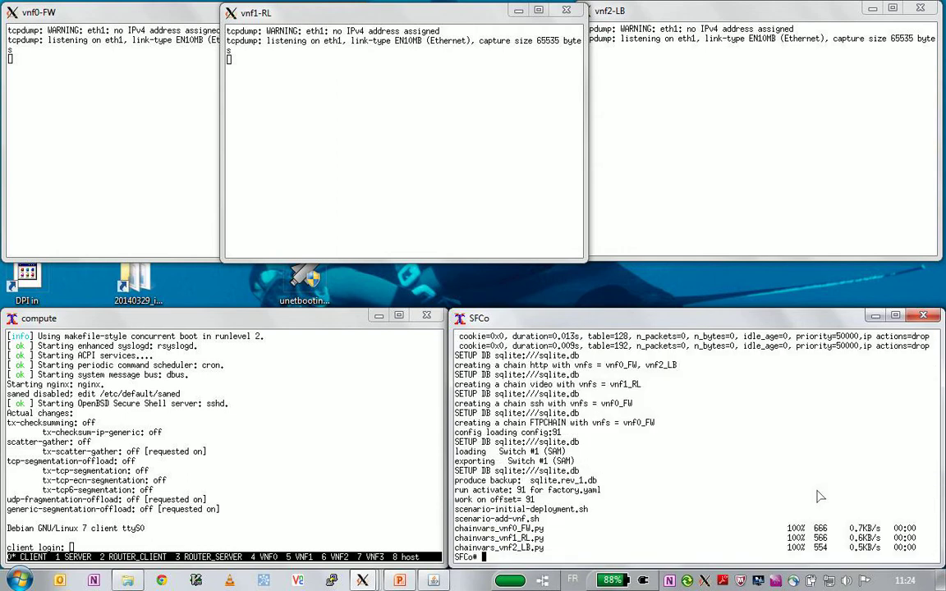
- Log in on the client with the user's login name and run 'wget server'
{"action": "left_click", "coordinate": [124, 485]}
{"action": "type", "text": "baudin"}
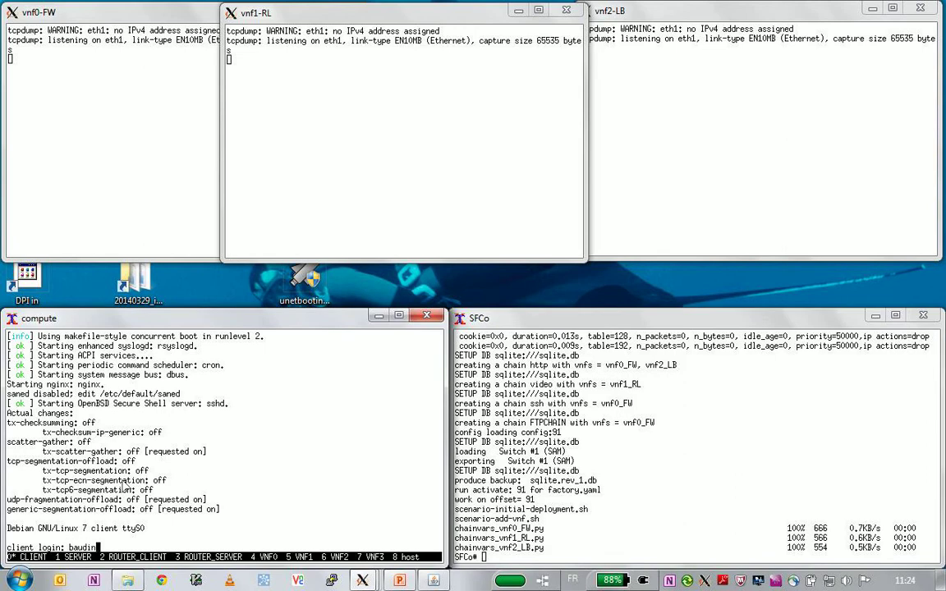
{"action": "key", "text": "Return"}
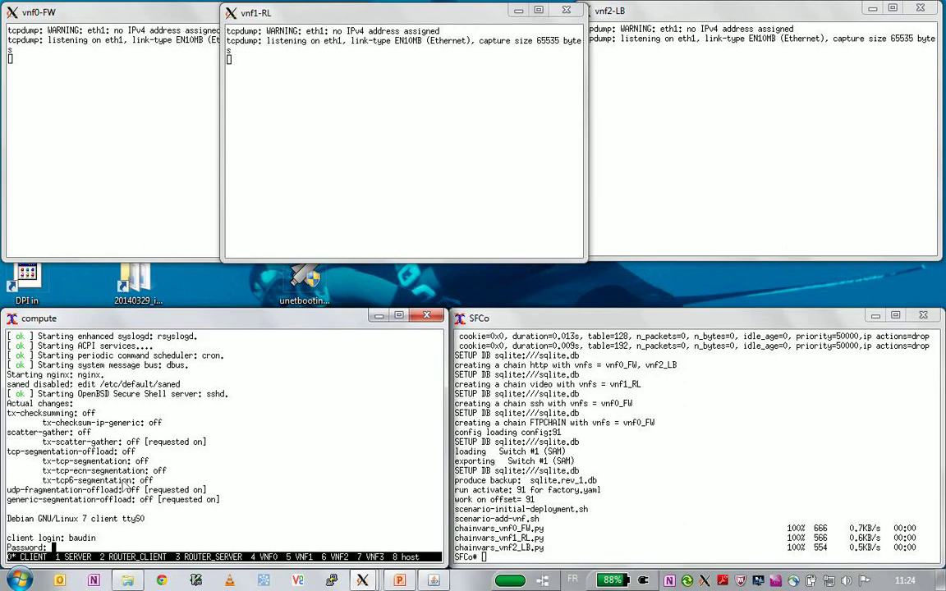
{"action": "key", "text": "Return"}
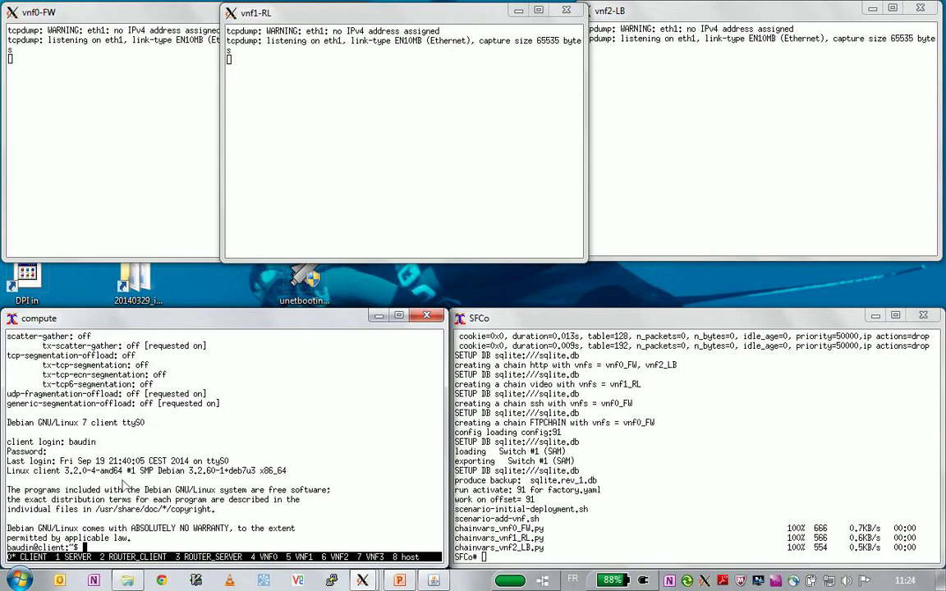
{"action": "type", "text": "wget server"}
{"action": "key", "text": "Return"}
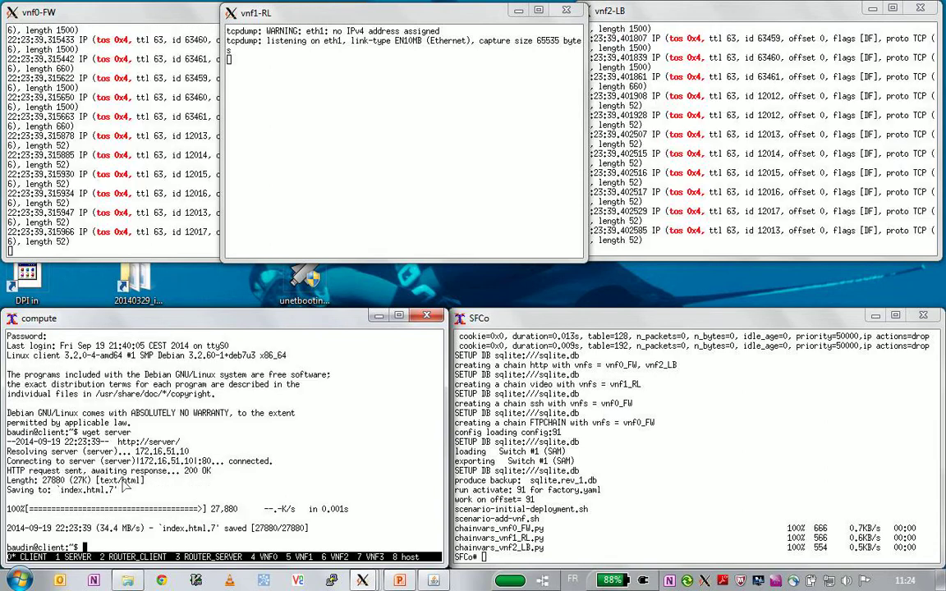
- Check the tos 0x4 http packets in the vnf0-FW and vnf2-LB captures, then return to the slides
{"action": "left_click", "coordinate": [135, 121]}
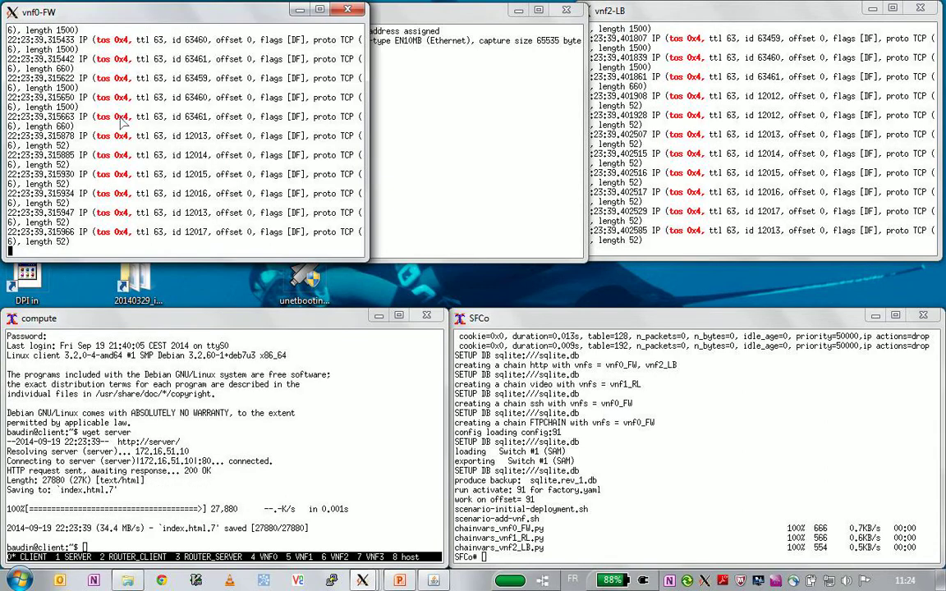
{"action": "key", "text": "alt+Tab"}
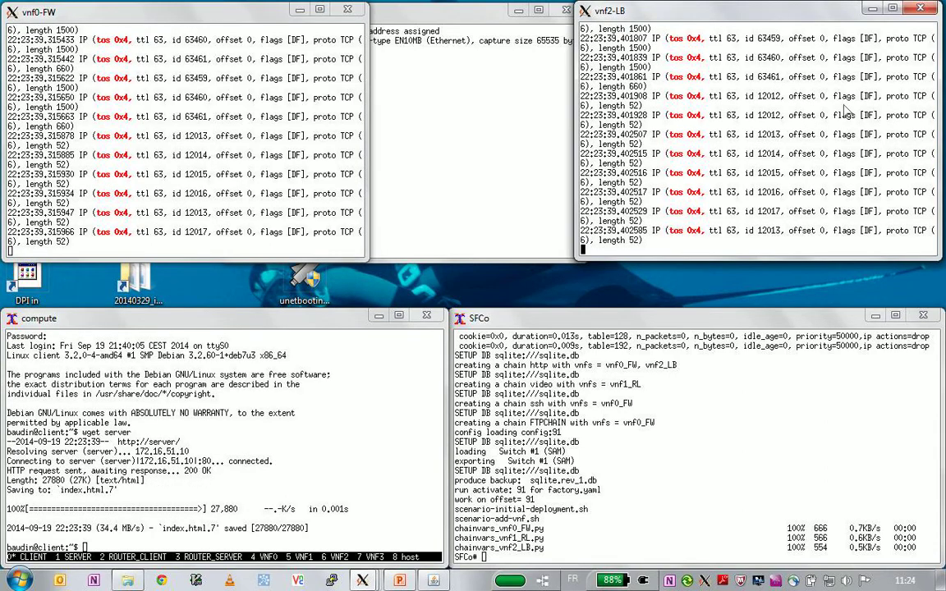
{"action": "triple_click", "coordinate": [118, 100]}
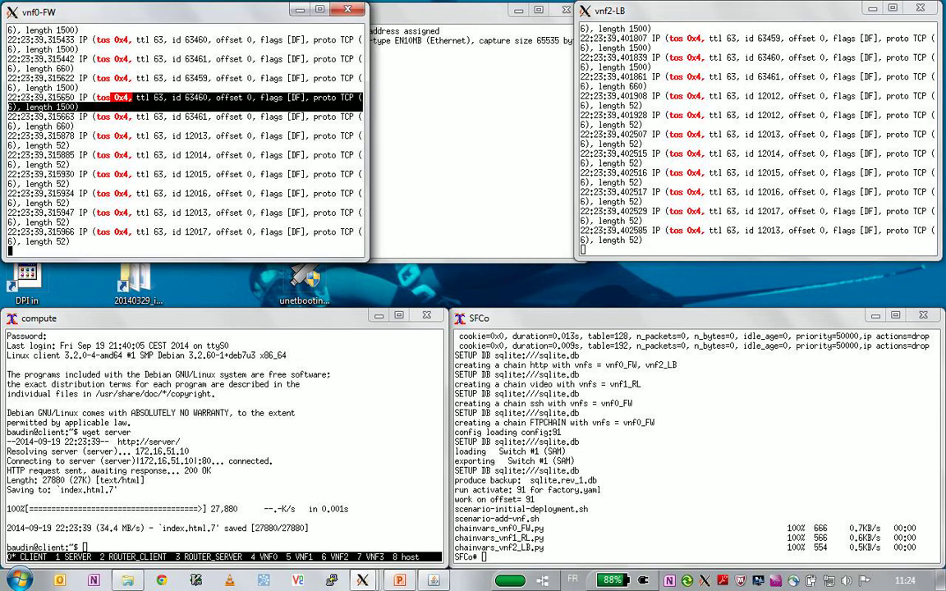
{"action": "left_click", "coordinate": [410, 581]}
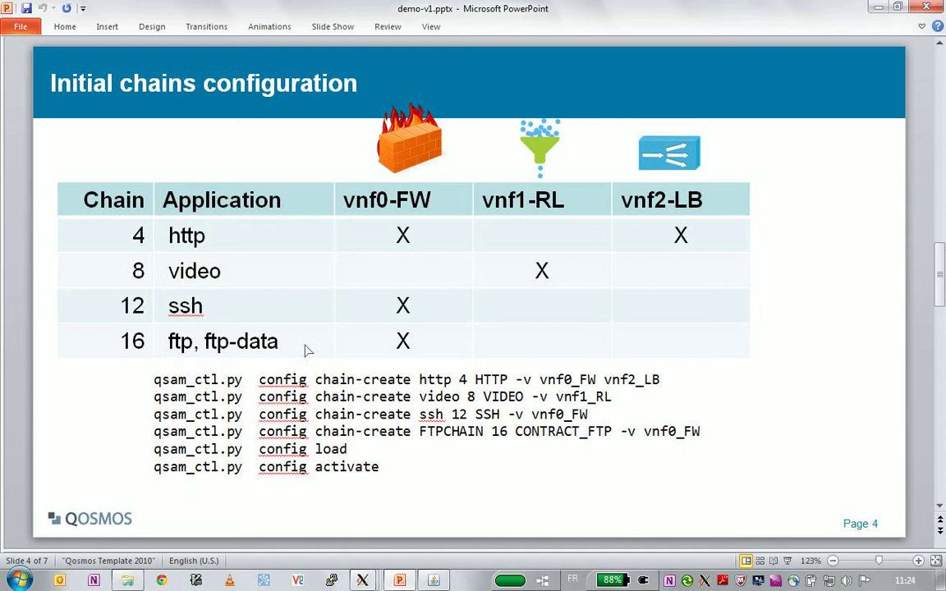
- Run 'ssh server' from the client and highlight the tos 0xc packets in the vnf0-FW capture
{"action": "left_click", "coordinate": [878, 7]}
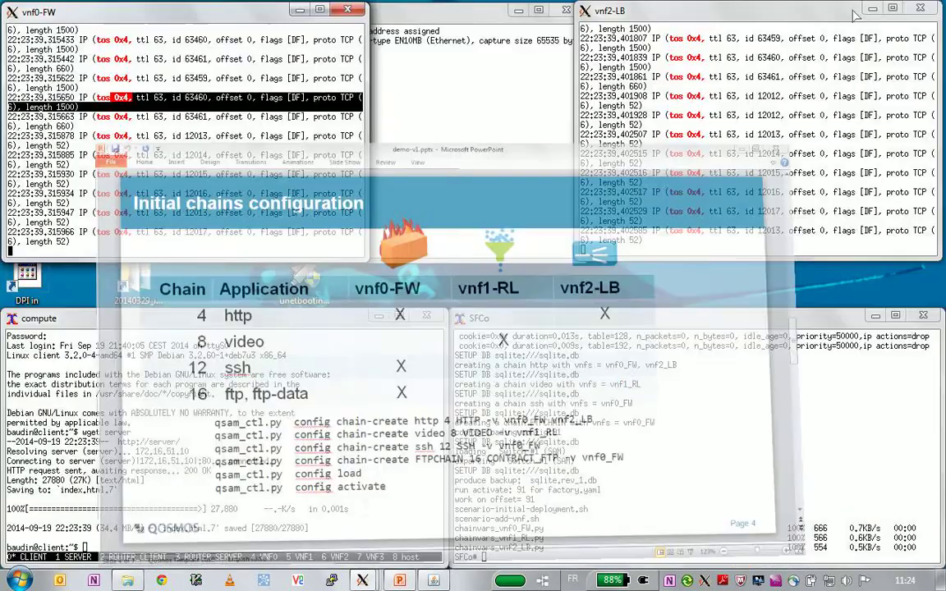
{"action": "type", "text": "ssh server"}
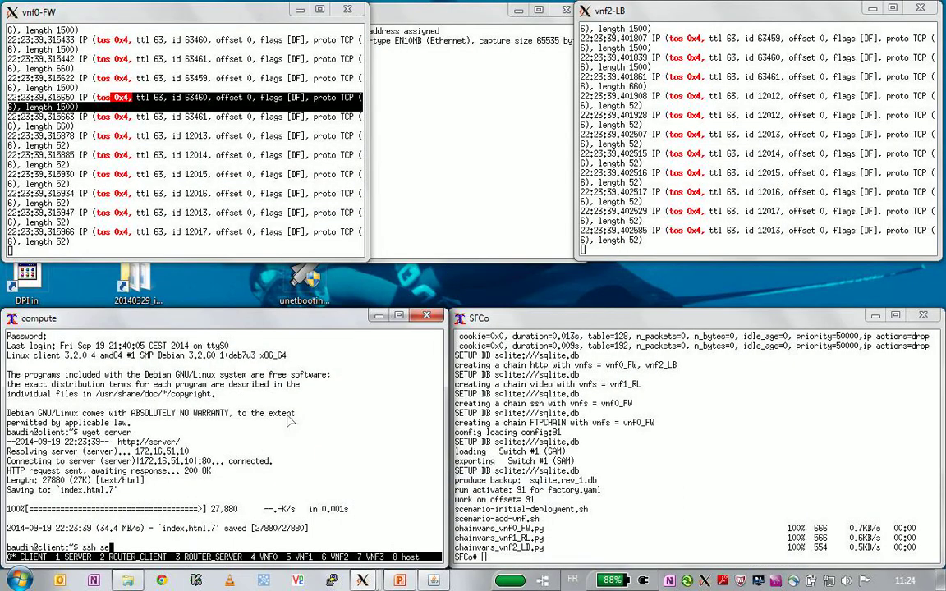
{"action": "key", "text": "Return"}
{"action": "key", "text": "Return"}
{"action": "key", "text": "Return"}
{"action": "key", "text": "Return"}
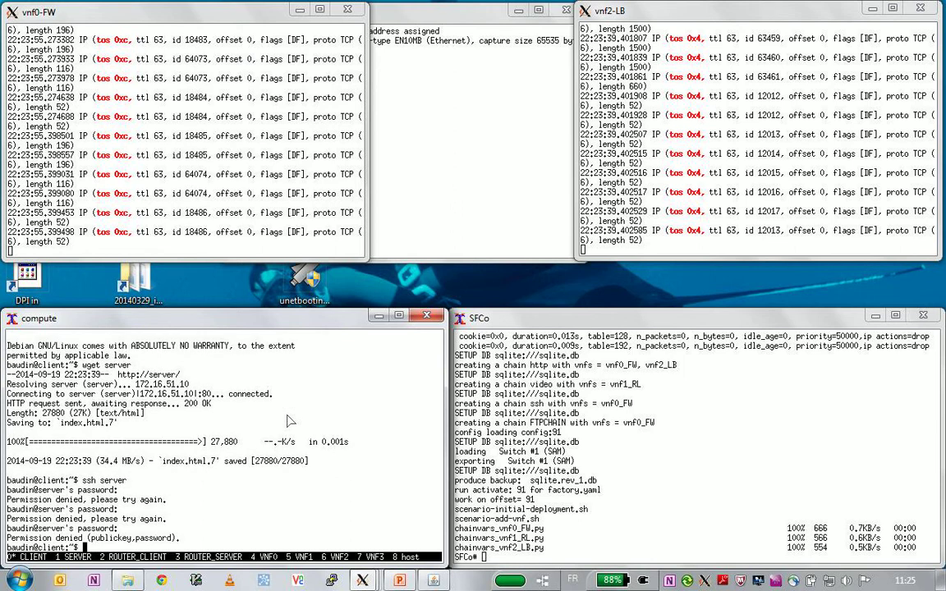
{"action": "left_click_drag", "start_coordinate": [117, 174], "coordinate": [136, 175]}
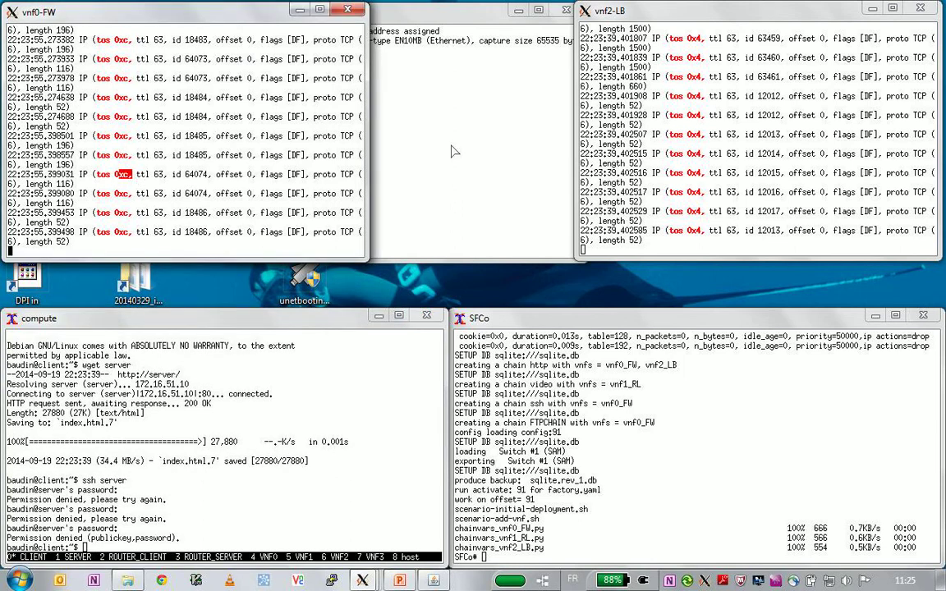
{"action": "left_click", "coordinate": [400, 581]}
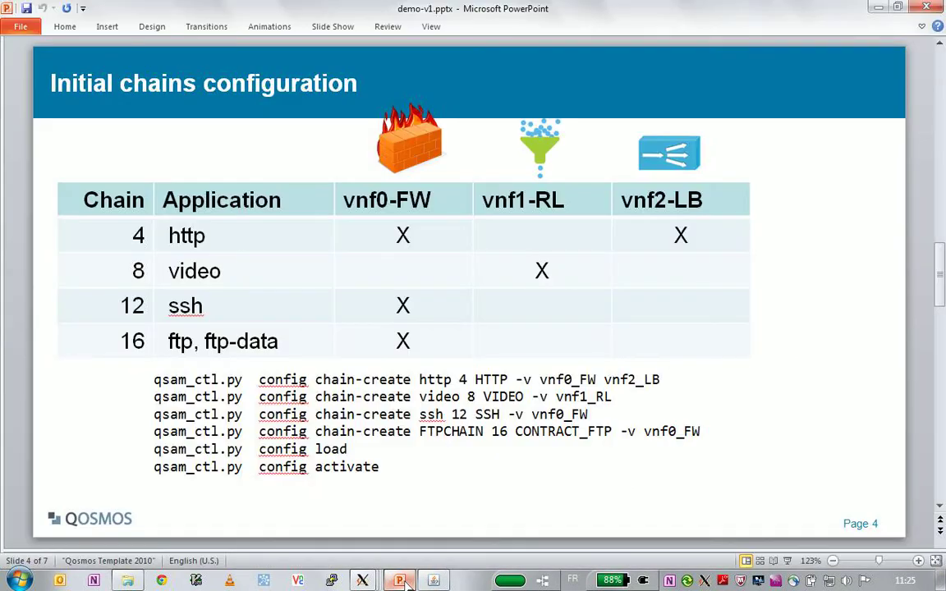
{"action": "left_click", "coordinate": [403, 581]}
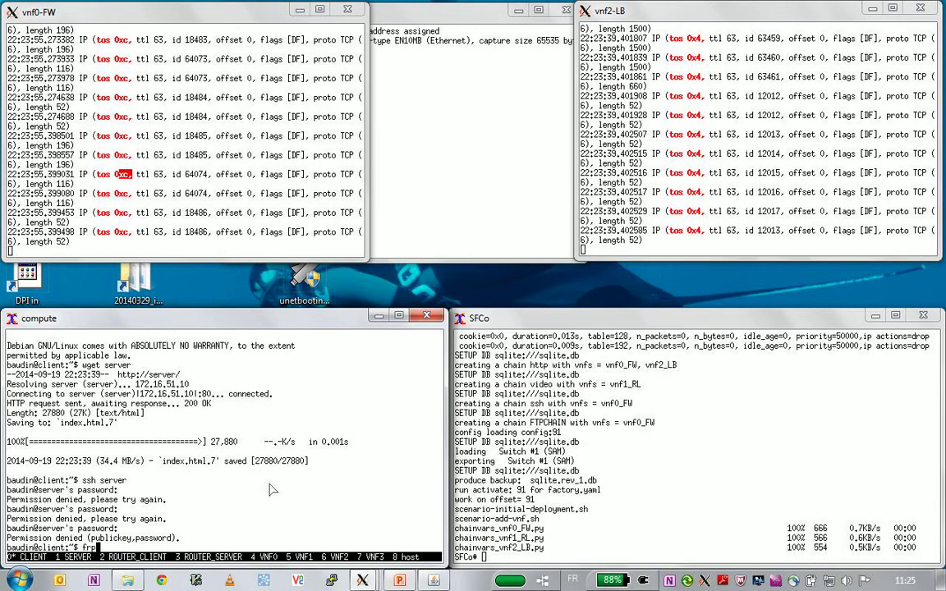
- Connect to the server via ftp as root and download /vmlinuz
{"action": "type", "text": "ftp server"}
{"action": "key", "text": "Return"}
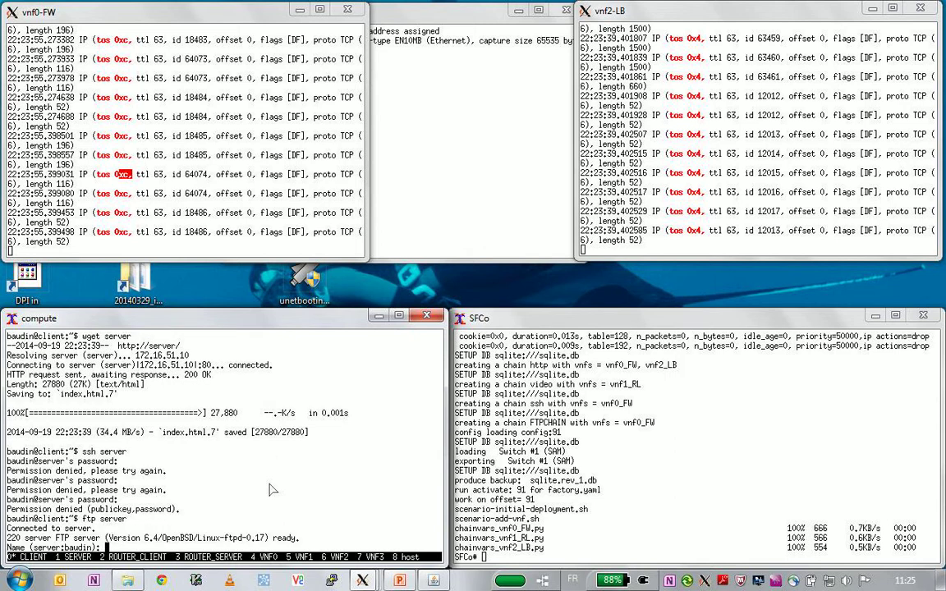
{"action": "type", "text": "root"}
{"action": "key", "text": "Return"}
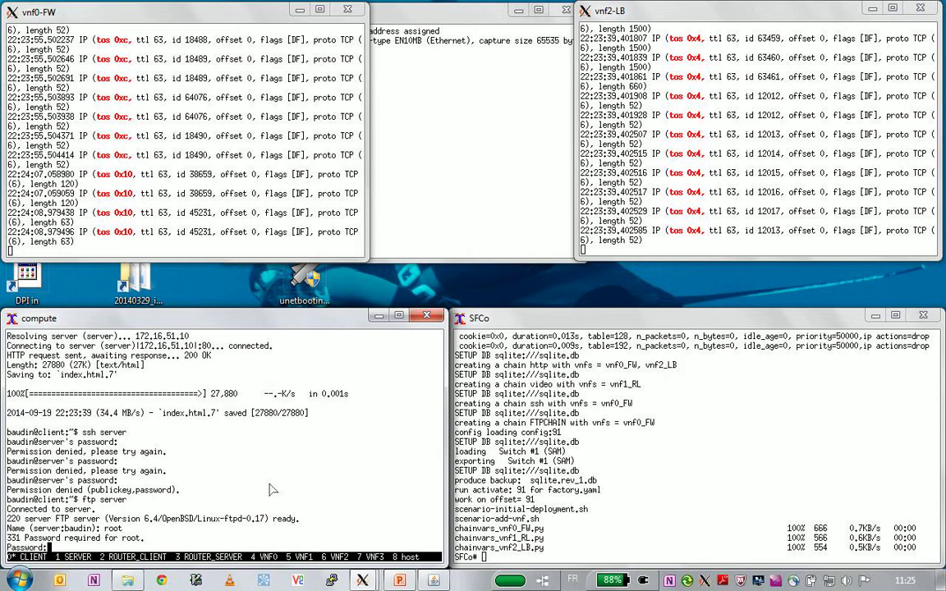
{"action": "key", "text": "Return"}
{"action": "type", "text": "ge"}
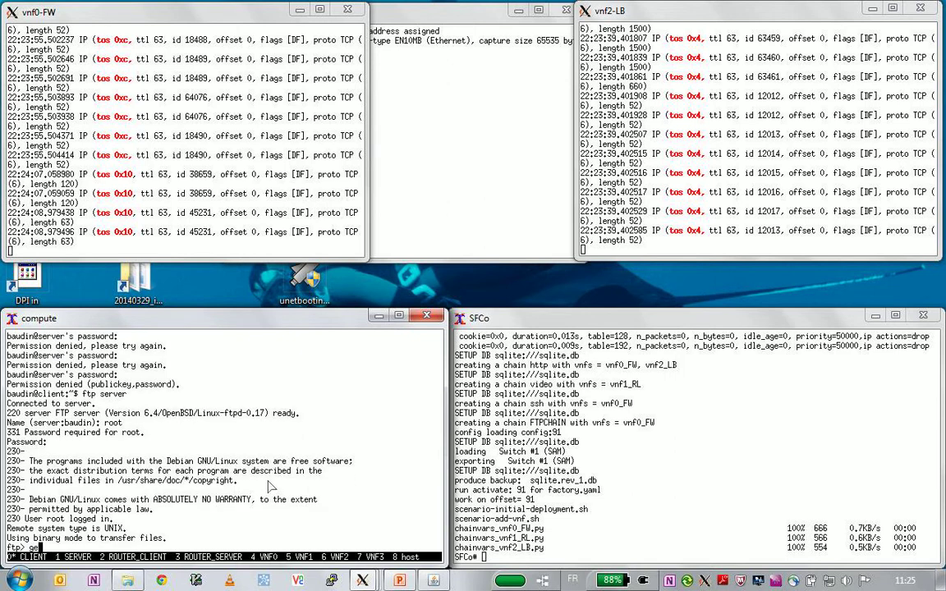
{"action": "type", "text": "t /vmlinuz"}
{"action": "key", "text": "Return"}
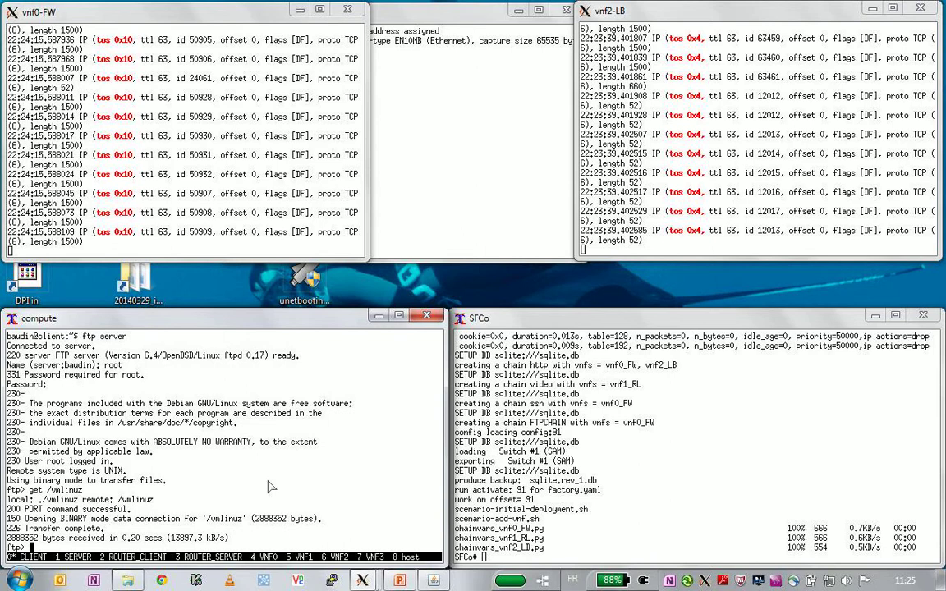
- Check the tos 0x10 packets in vnf0-FW, then quit ftp and return to the slides
{"action": "left_click", "coordinate": [96, 186]}
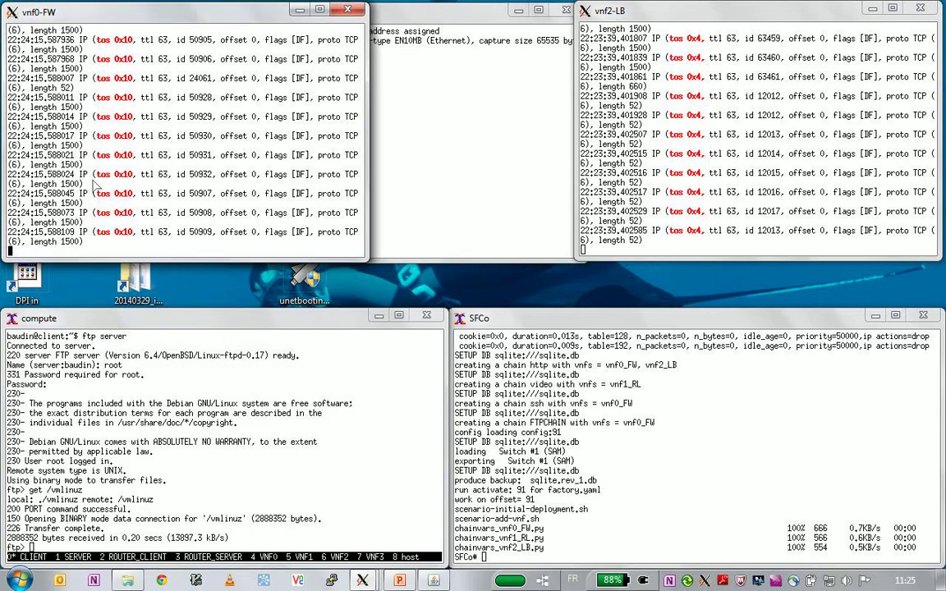
{"action": "left_click", "coordinate": [126, 354]}
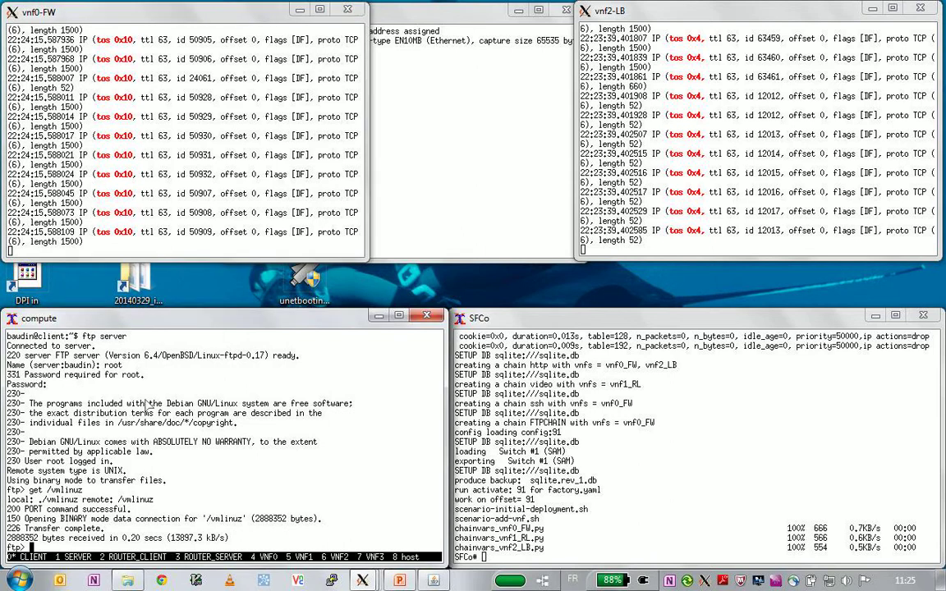
{"action": "key", "text": "ctrl+d"}
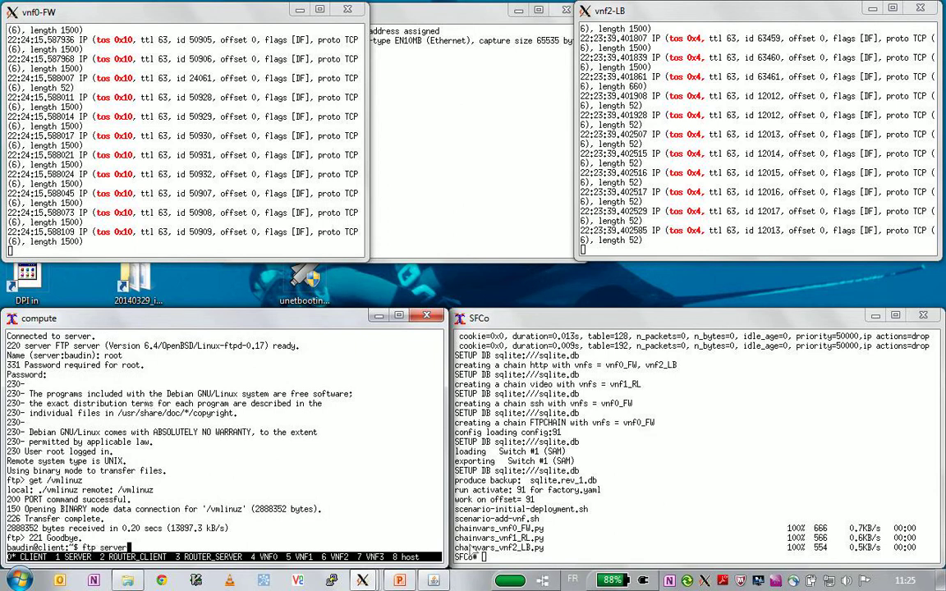
{"action": "left_click", "coordinate": [399, 580]}
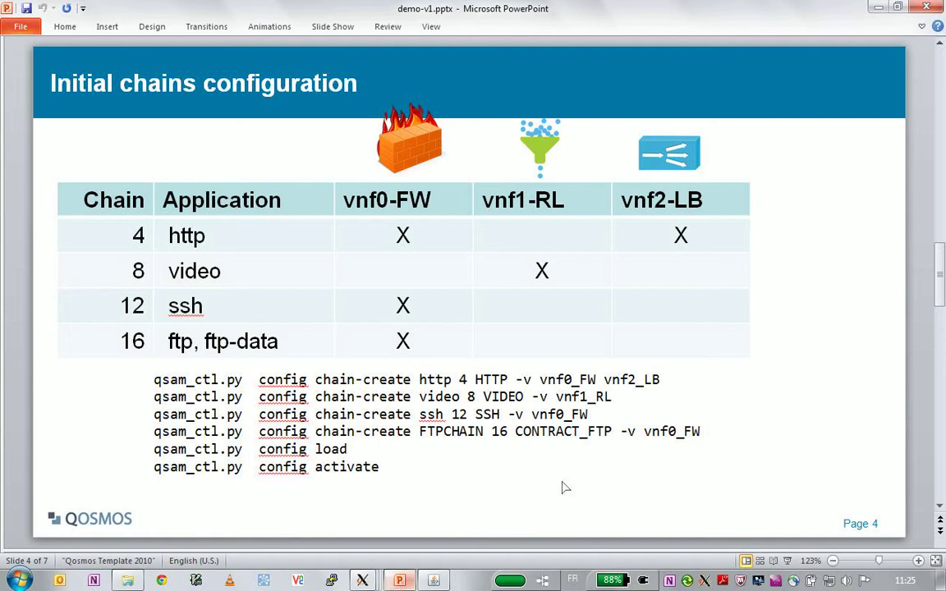
- Go to slide 5 and highlight its chain-add-vnf, config load and config activate commands
{"action": "scroll", "coordinate": [535, 252], "scroll_direction": "down", "scroll_amount": 1}
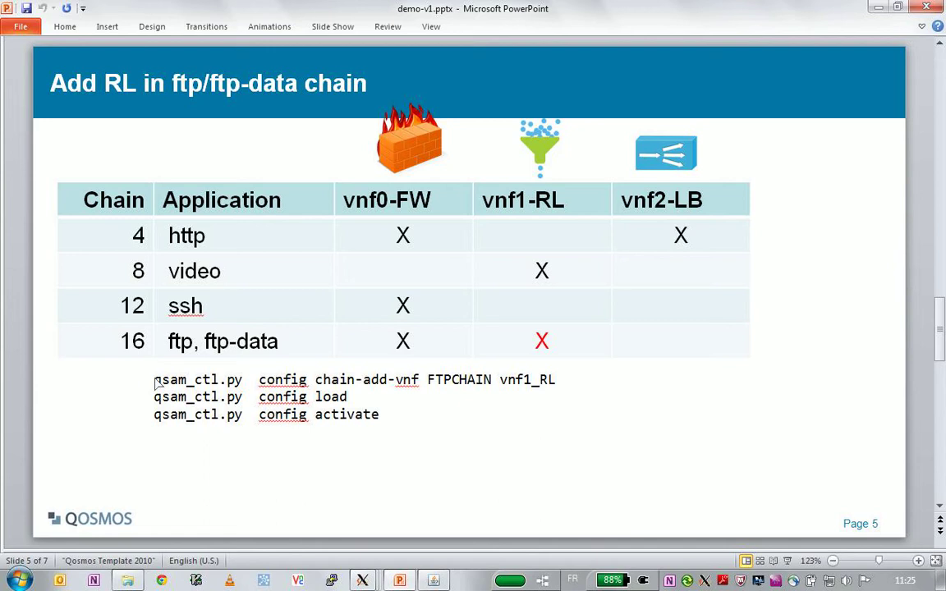
{"action": "left_click_drag", "start_coordinate": [155, 381], "coordinate": [609, 364]}
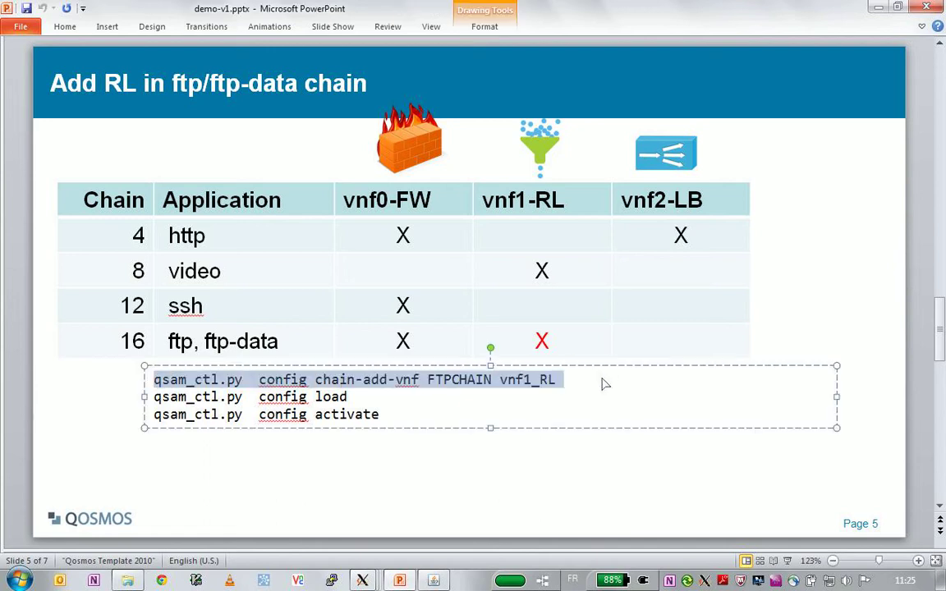
{"action": "key", "text": "Escape"}
{"action": "key", "text": "Escape"}
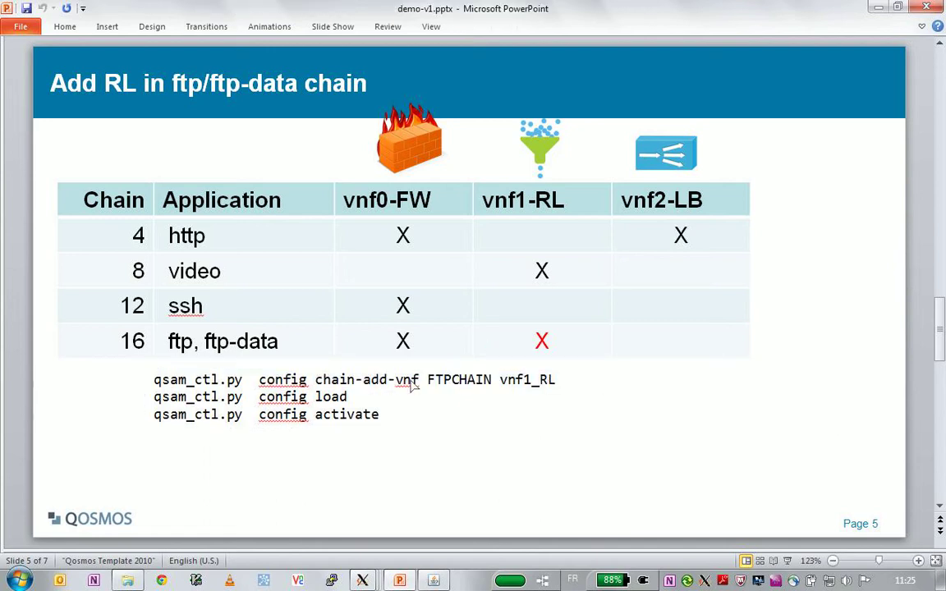
{"action": "triple_click", "coordinate": [289, 401]}
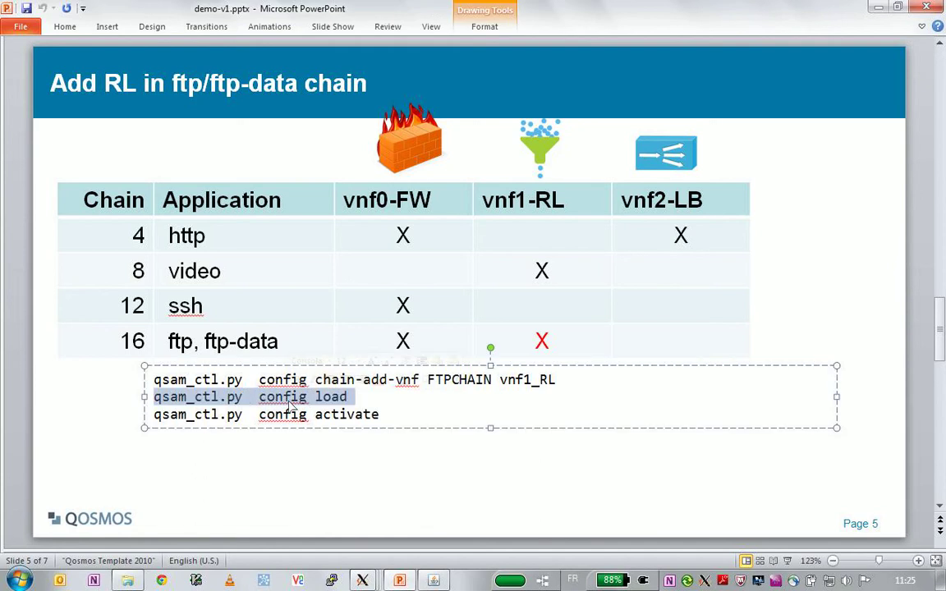
{"action": "triple_click", "coordinate": [313, 419]}
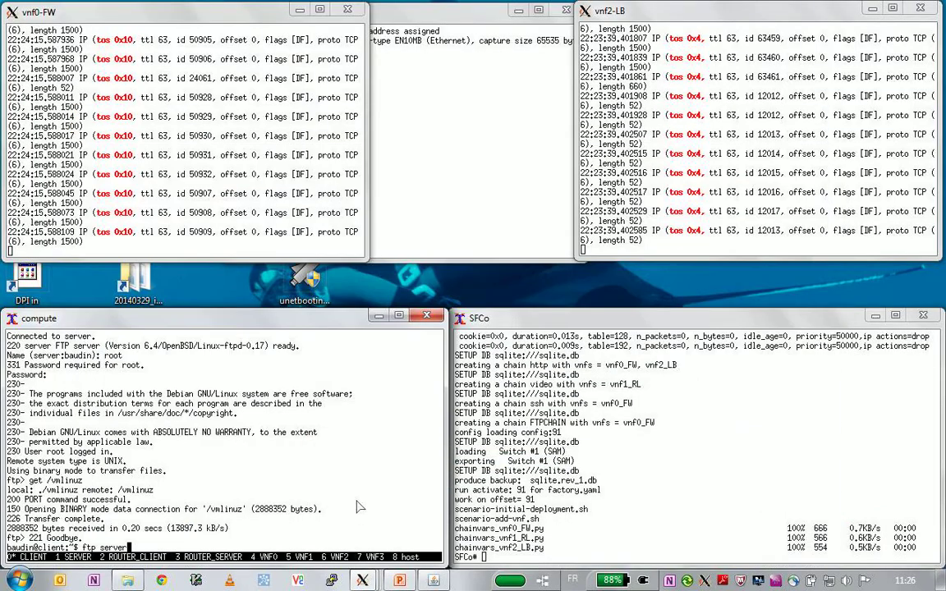
{"action": "left_click", "coordinate": [562, 504]}
{"action": "type", "text": ". "}
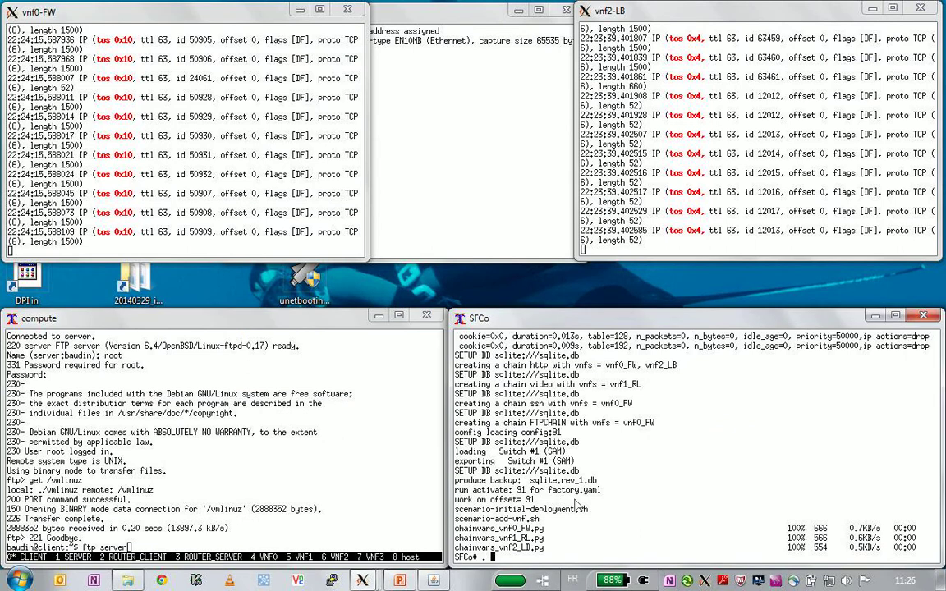
{"action": "type", "text": "scenario-update-chain.sh"}
{"action": "key", "text": "Return"}
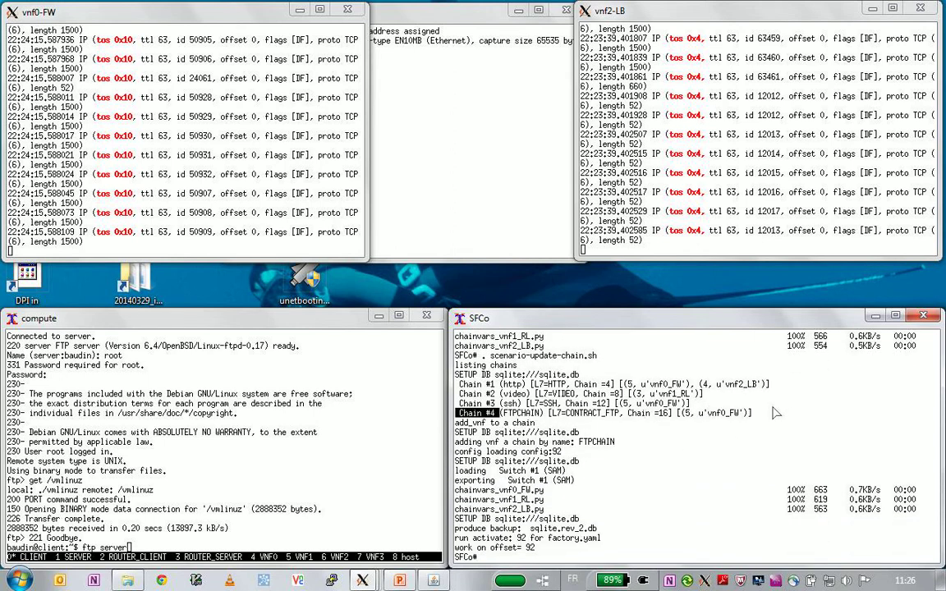
{"action": "left_click_drag", "start_coordinate": [500, 414], "coordinate": [755, 422]}
{"action": "left_click", "coordinate": [584, 437]}
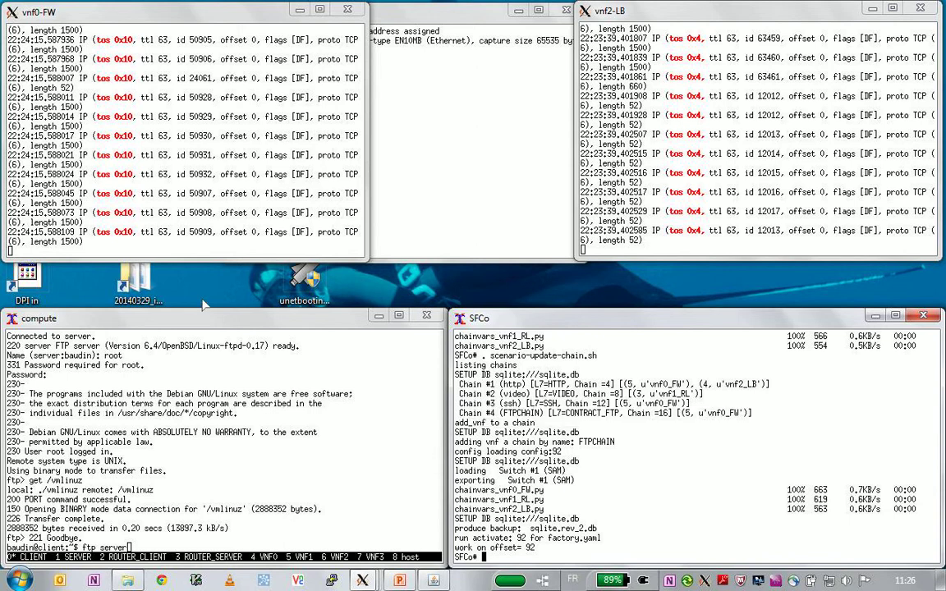
{"action": "left_click", "coordinate": [226, 473]}
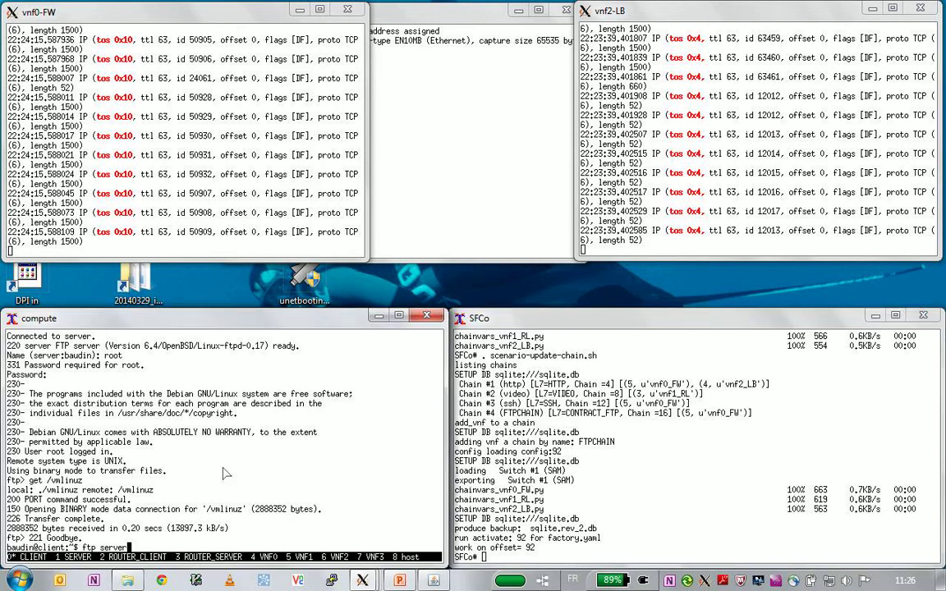
{"action": "left_click_drag", "start_coordinate": [8, 174], "coordinate": [133, 173]}
{"action": "key", "text": "Return"}
{"action": "key", "text": "Return"}
{"action": "key", "text": "Return"}
{"action": "key", "text": "Return"}
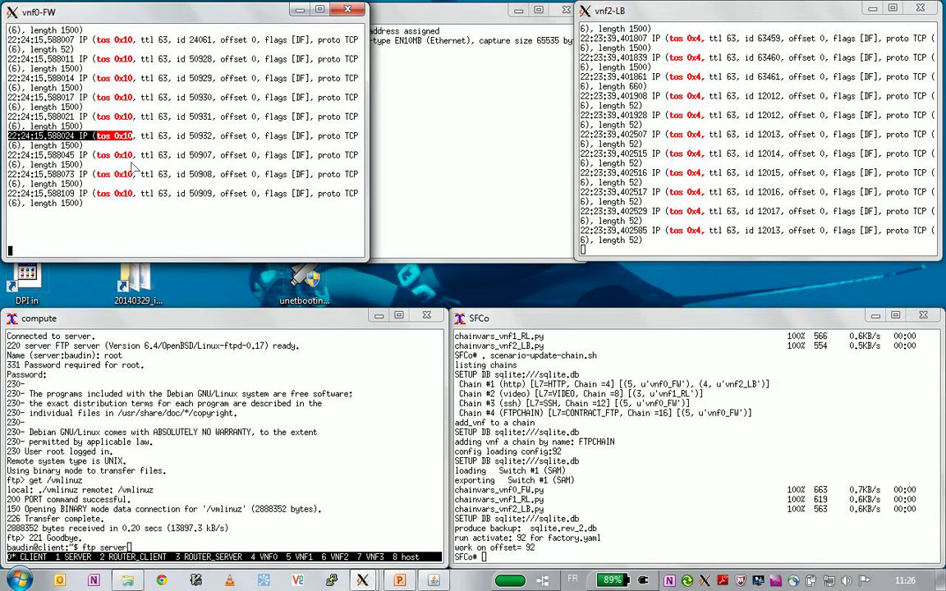
- FTP to the server as root, get /vmlinuz, check the vnf0-FW and vnf1-RL captures, then quit
{"action": "left_click", "coordinate": [447, 109]}
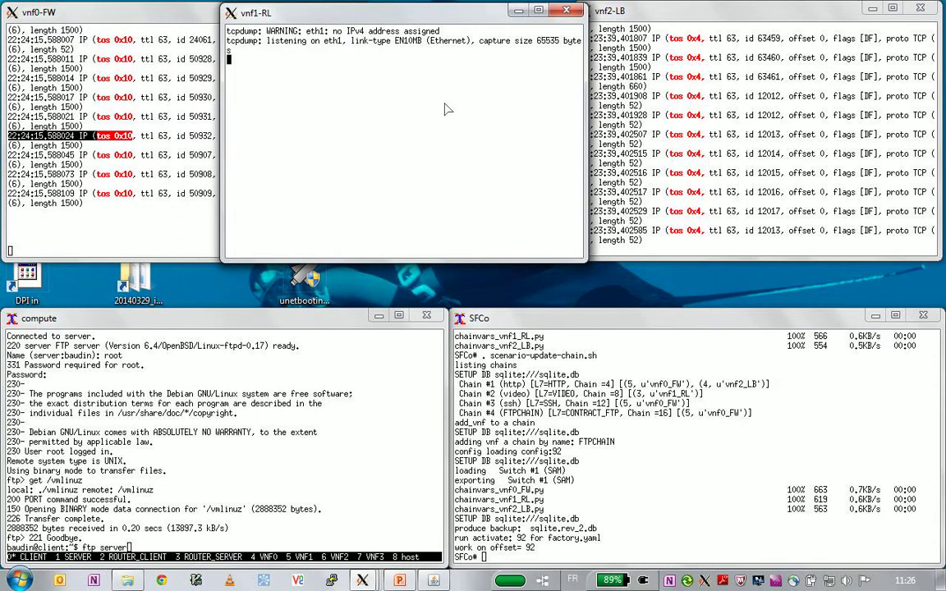
{"action": "left_click", "coordinate": [311, 414]}
{"action": "key", "text": "Return"}
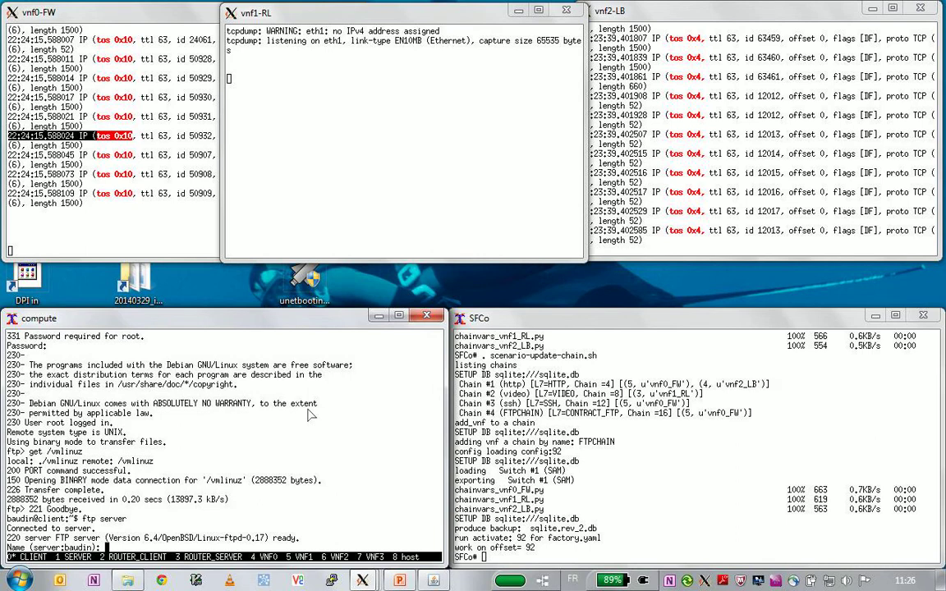
{"action": "type", "text": "root"}
{"action": "key", "text": "Return"}
{"action": "key", "text": "Return"}
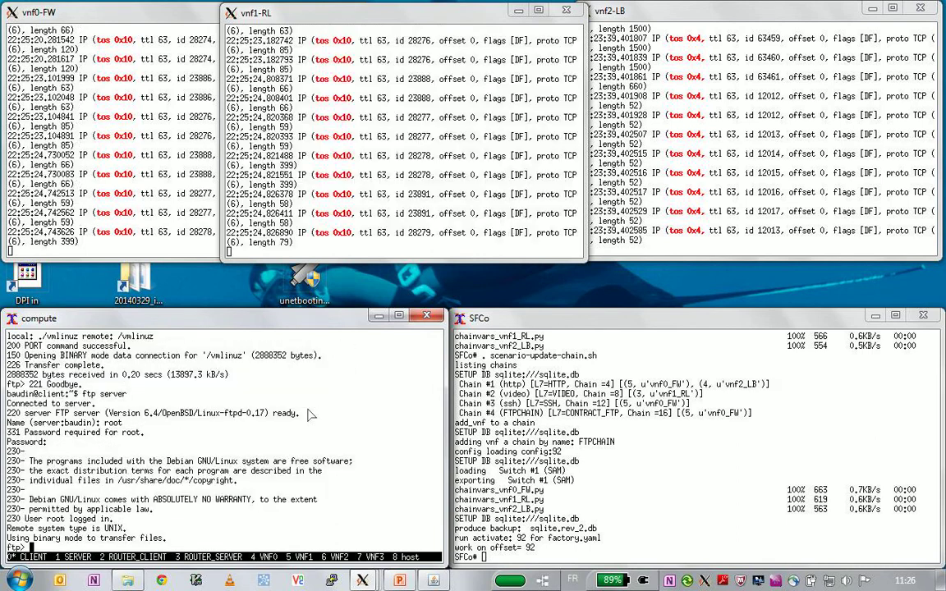
{"action": "type", "text": "get /vmlinuz"}
{"action": "key", "text": "Return"}
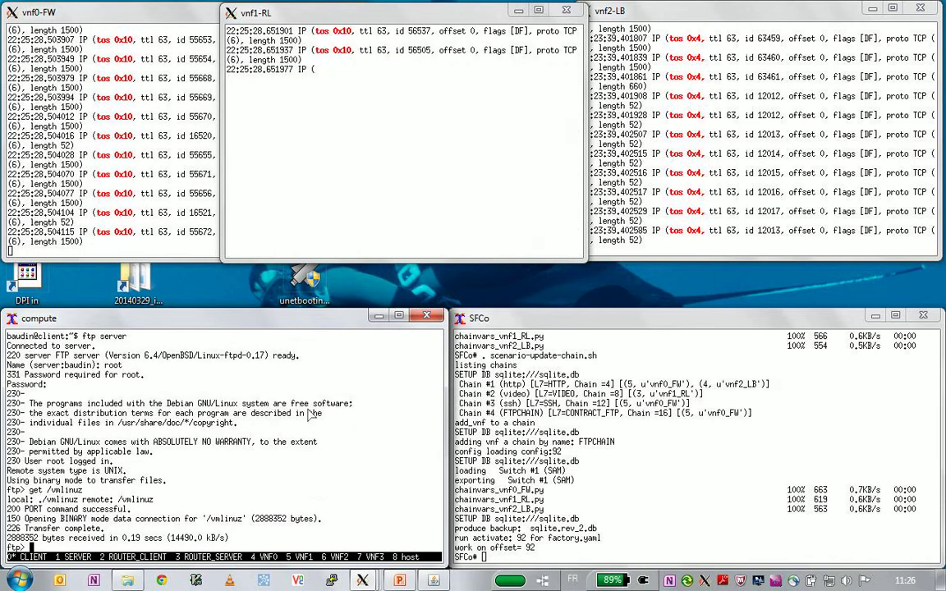
{"action": "left_click", "coordinate": [153, 196]}
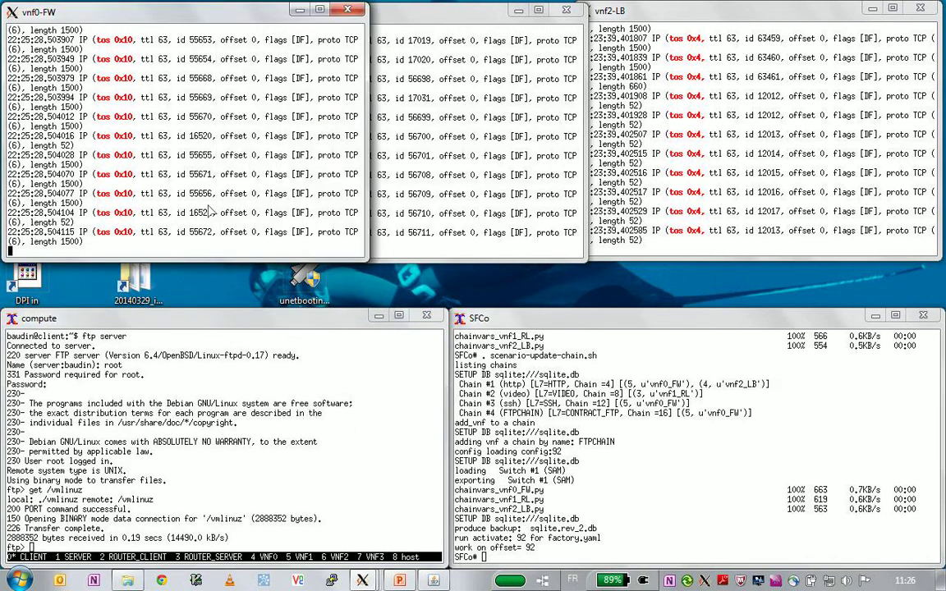
{"action": "left_click", "coordinate": [420, 212]}
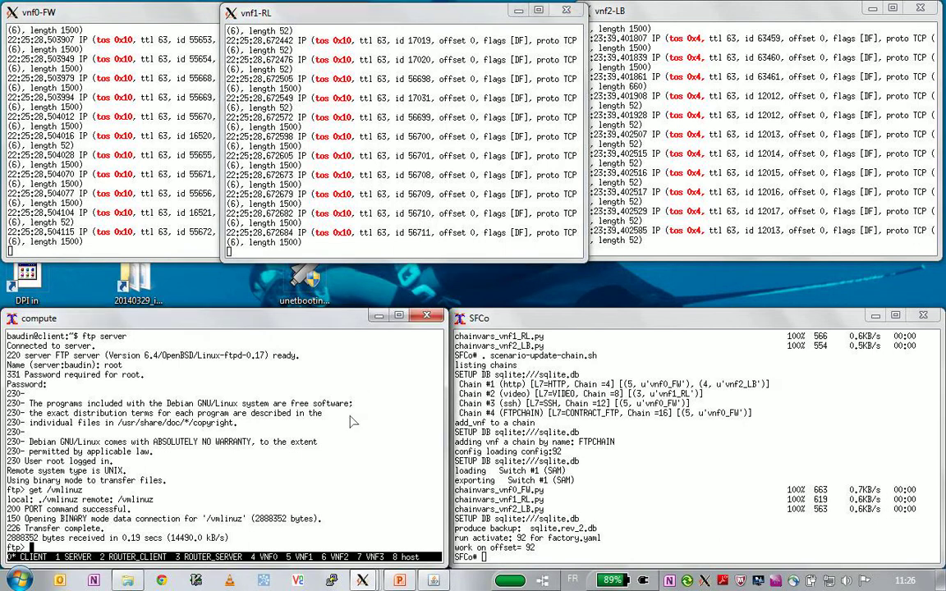
{"action": "key", "text": "ctrl+d"}
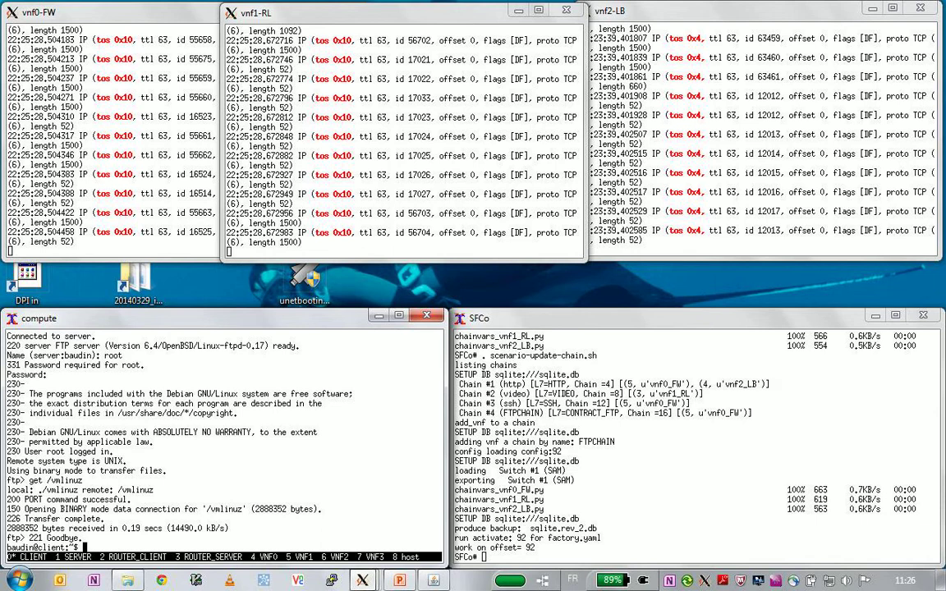
- Bring up the PowerPoint deck and scroll to slide 6, adding a PC to the http & video chains
{"action": "left_click", "coordinate": [400, 580]}
{"action": "left_click", "coordinate": [450, 504]}
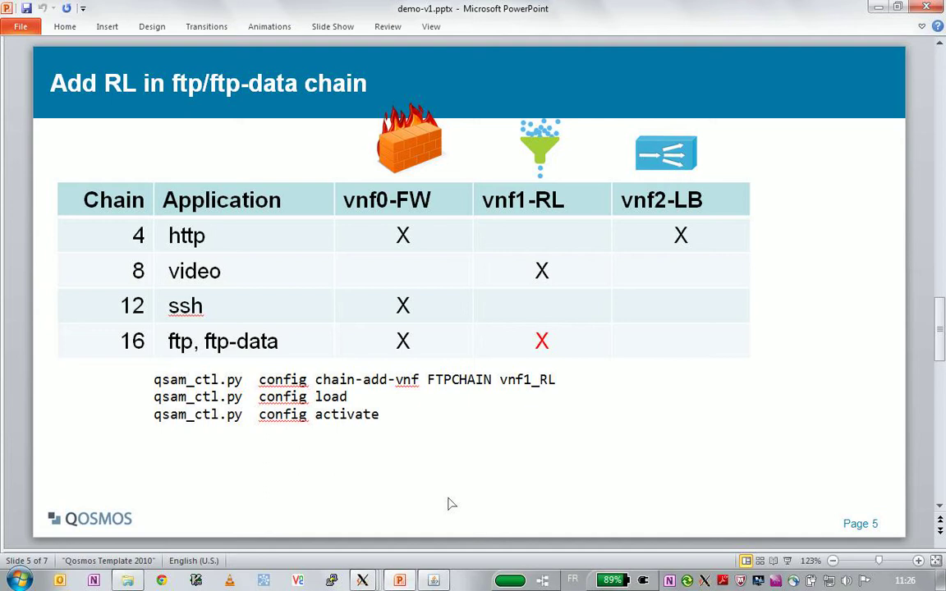
{"action": "scroll", "coordinate": [449, 504], "scroll_direction": "down", "scroll_amount": 1}
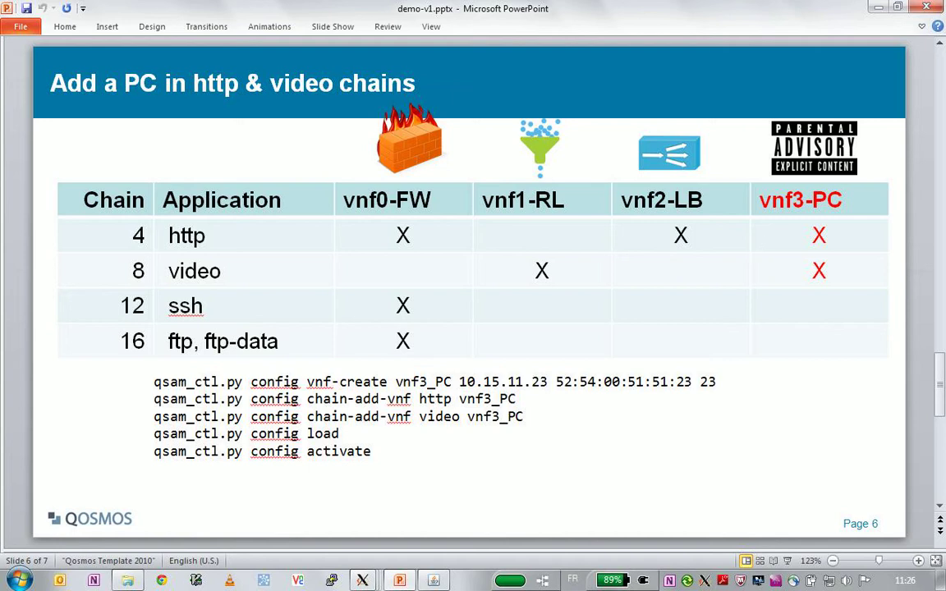
- Highlight each qsam_ctl.py command on the slide: first command, chain-add-vnf http, video, and config load
{"action": "triple_click", "coordinate": [195, 384]}
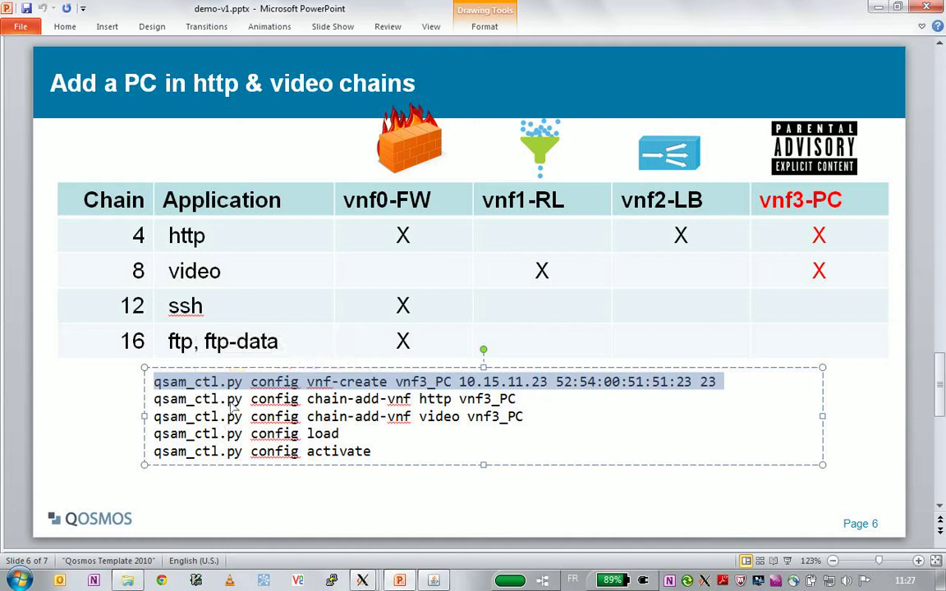
{"action": "triple_click", "coordinate": [201, 399]}
{"action": "double_click", "coordinate": [232, 417]}
{"action": "triple_click", "coordinate": [232, 418]}
{"action": "double_click", "coordinate": [265, 434]}
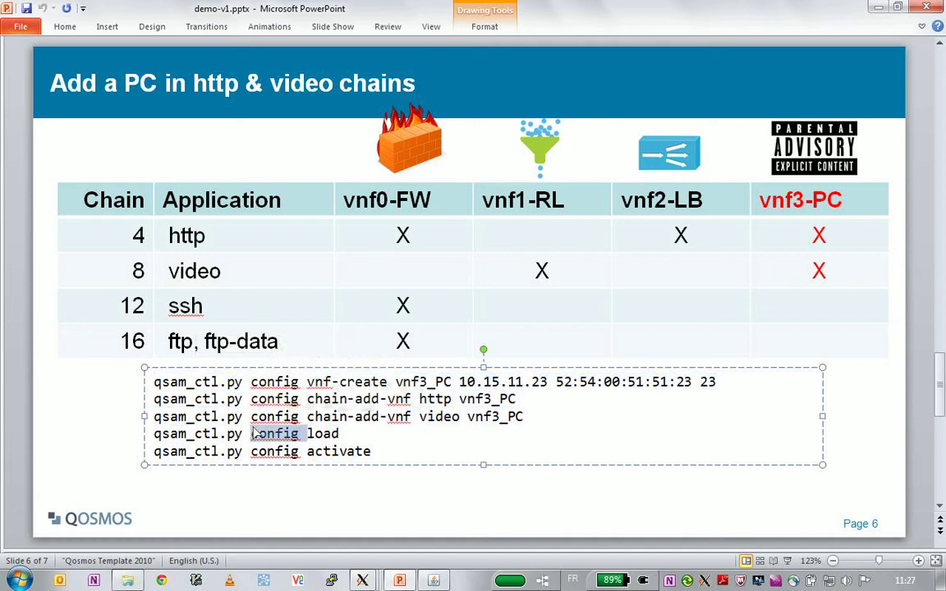
{"action": "triple_click", "coordinate": [261, 435]}
{"action": "double_click", "coordinate": [259, 435]}
- Minimize PowerPoint and switch the GNU screen session to the VNF3 console
{"action": "left_click", "coordinate": [876, 6]}
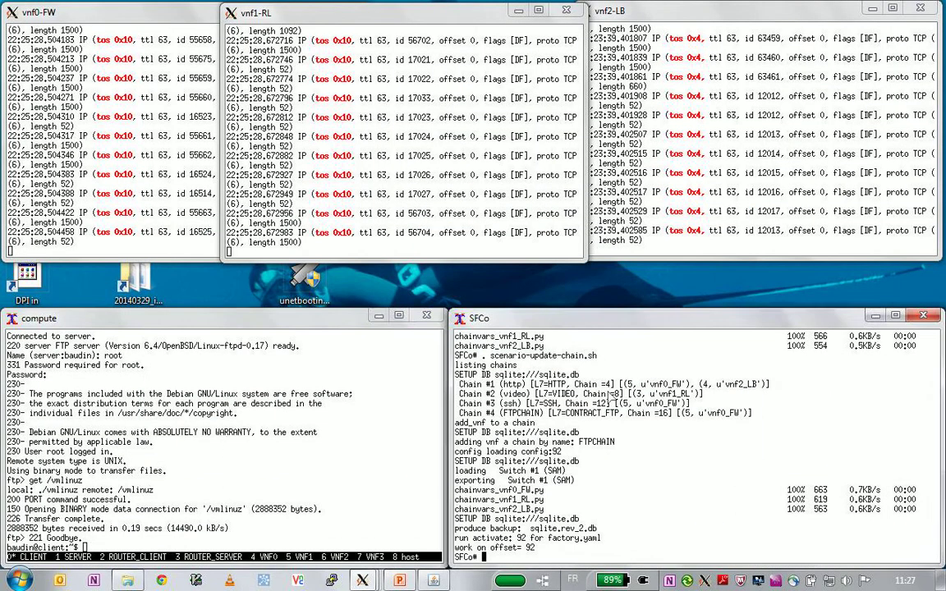
{"action": "key", "text": "ctrl+a"}
{"action": "key", "text": "quotedbl"}
{"action": "key", "text": "Down"}
{"action": "key", "text": "Down"}
{"action": "key", "text": "Down"}
{"action": "key", "text": "Down"}
{"action": "key", "text": "Down"}
{"action": "key", "text": "Down"}
{"action": "key", "text": "Down"}
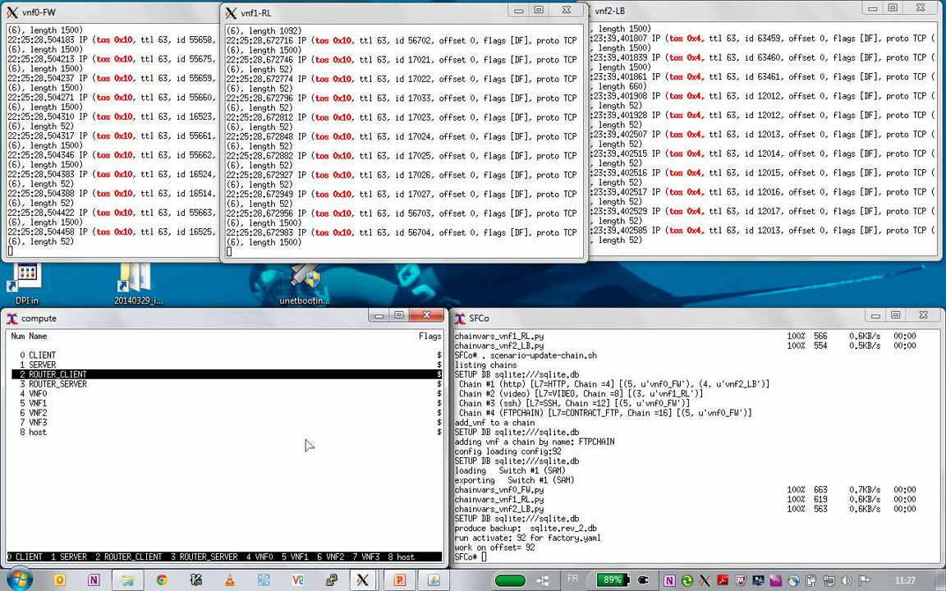
{"action": "key", "text": "Return"}
{"action": "key", "text": "Return"}
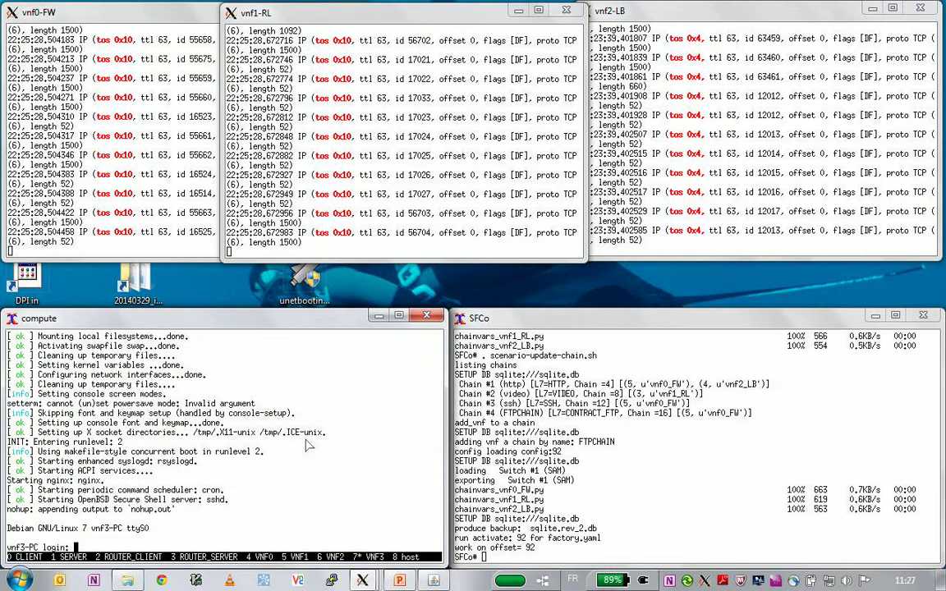
- Log into vnf3-PC as root and display prepare.sh with 'cat prepare.sh'
{"action": "type", "text": "root"}
{"action": "key", "text": "Return"}
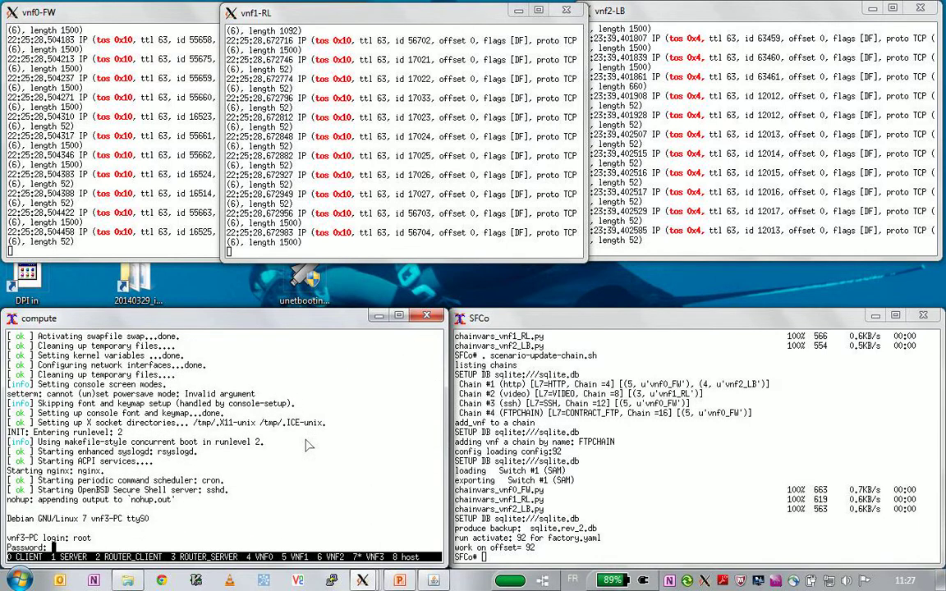
{"action": "key", "text": "Return"}
{"action": "type", "text": "cat prepare.sh"}
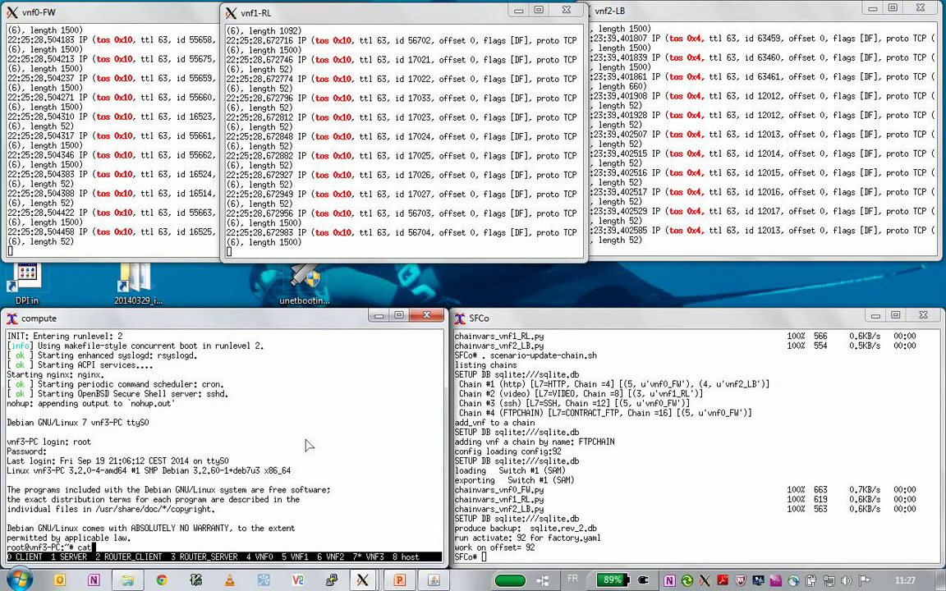
{"action": "key", "text": "Return"}
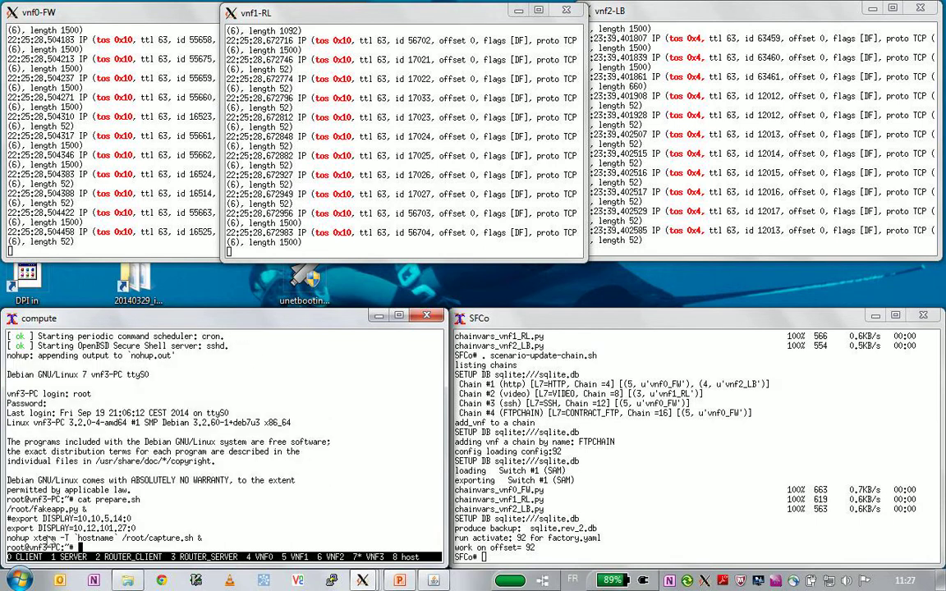
- Paste and run the export DISPLAY and nohup xterm lines to open the vnf3-PC capture window
{"action": "triple_click", "coordinate": [45, 528]}
{"action": "middle_click", "coordinate": [95, 510]}
{"action": "triple_click", "coordinate": [99, 528]}
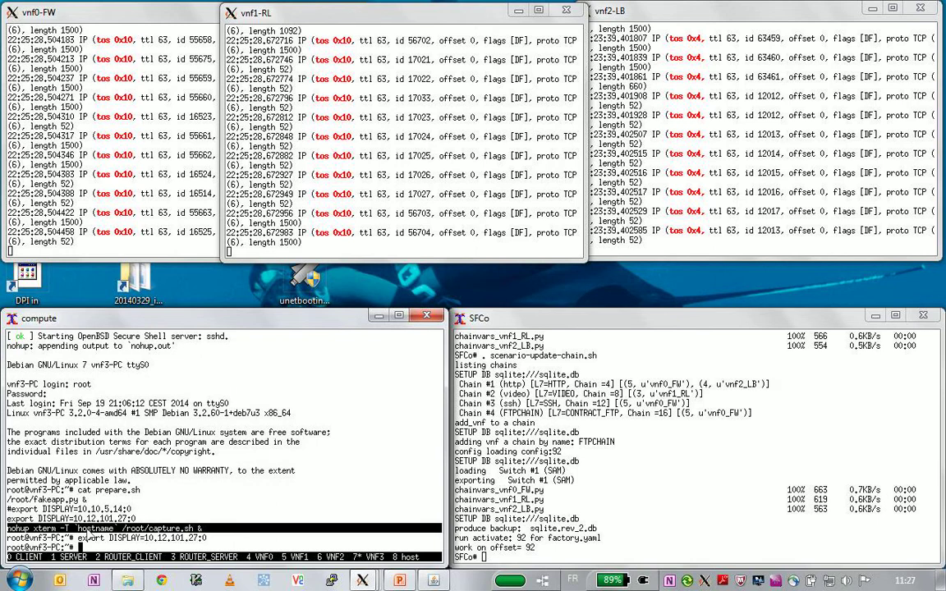
{"action": "middle_click", "coordinate": [100, 535]}
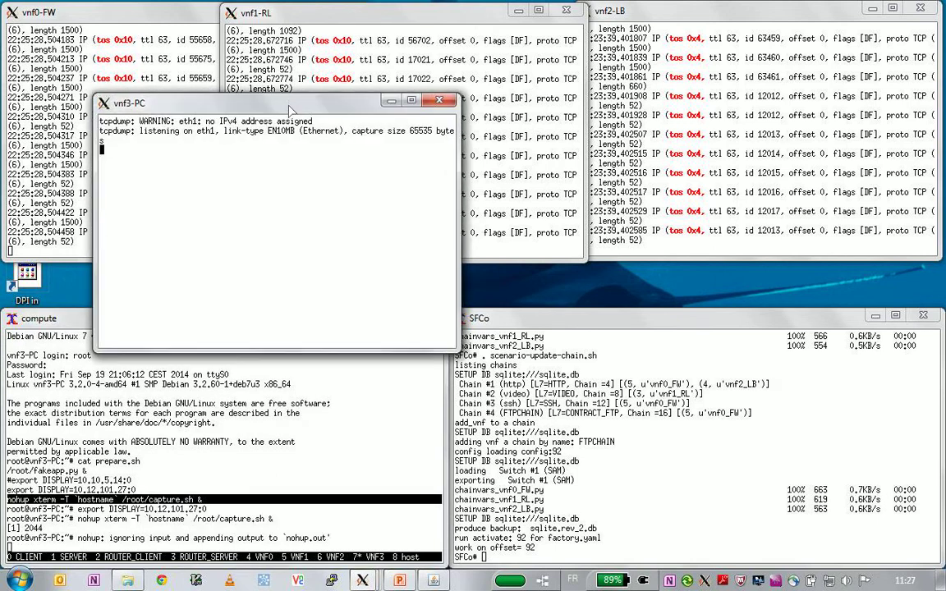
- Move the vnf3-PC window to the upper middle and switch screen to the VNF0 console
{"action": "left_click_drag", "start_coordinate": [292, 106], "coordinate": [569, 79]}
{"action": "left_click", "coordinate": [327, 439]}
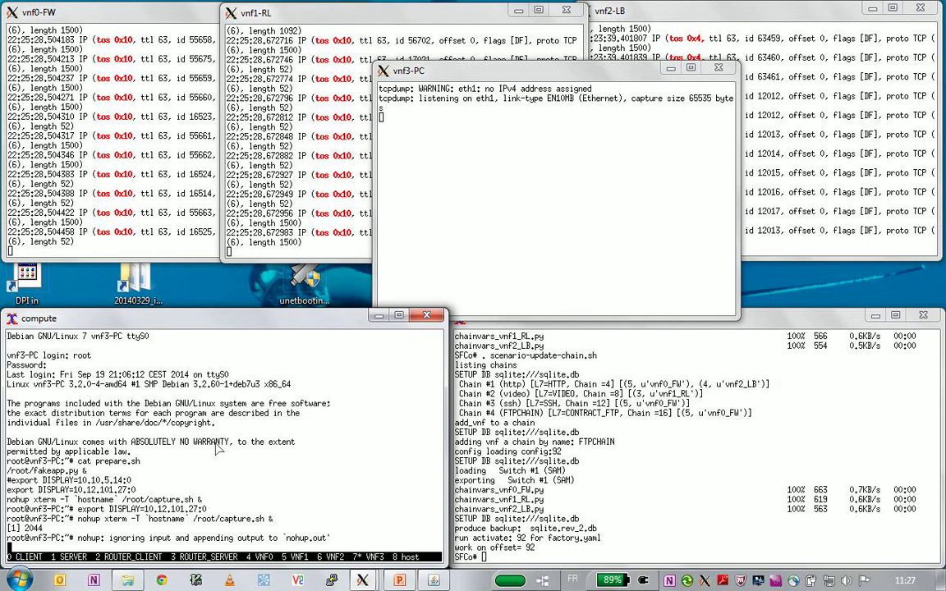
{"action": "key", "text": "ctrl+a"}
{"action": "key", "text": "quotedbl"}
{"action": "key", "text": "Up"}
{"action": "key", "text": "Up"}
{"action": "key", "text": "Up"}
{"action": "key", "text": "Return"}
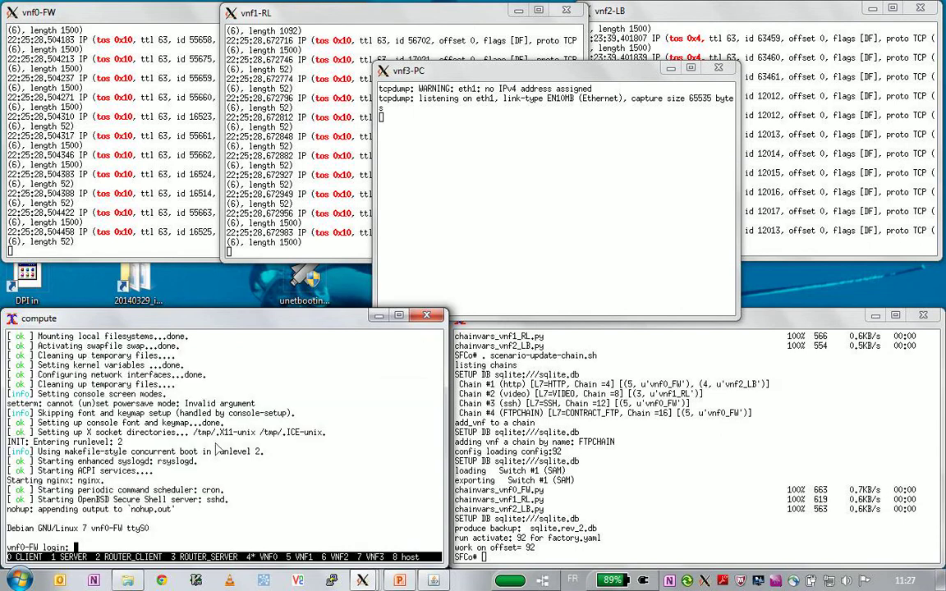
{"action": "key", "text": "Return"}
{"action": "key", "text": "Return"}
- From the CLIENT window run 'wget server', then check the vnf0-FW capture
{"action": "key", "text": "ctrl+a"}
{"action": "key", "text": "quotedbl"}
{"action": "key", "text": "Up"}
{"action": "key", "text": "Up"}
{"action": "key", "text": "Up"}
{"action": "key", "text": "Up"}
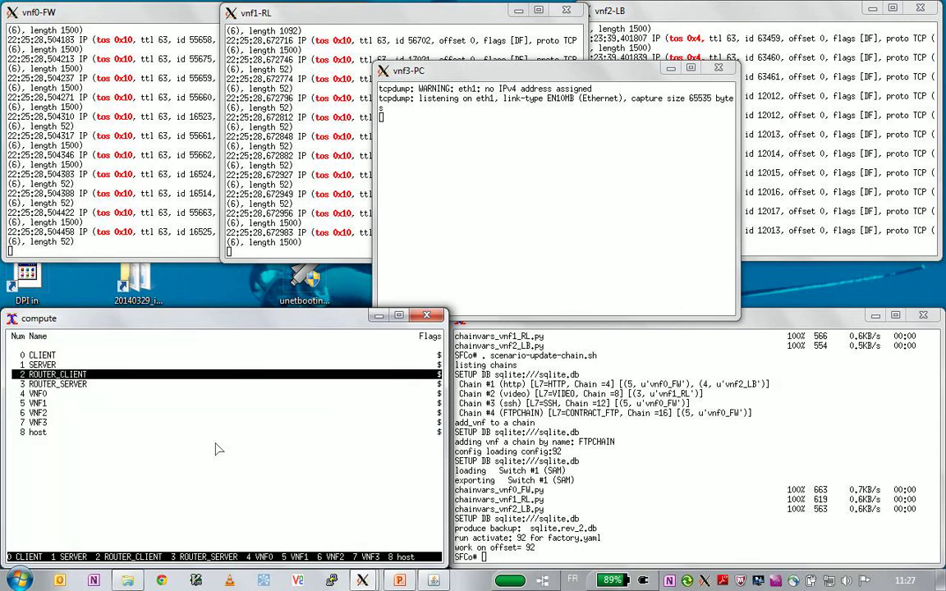
{"action": "key", "text": "Return"}
{"action": "type", "text": "ftp server"}
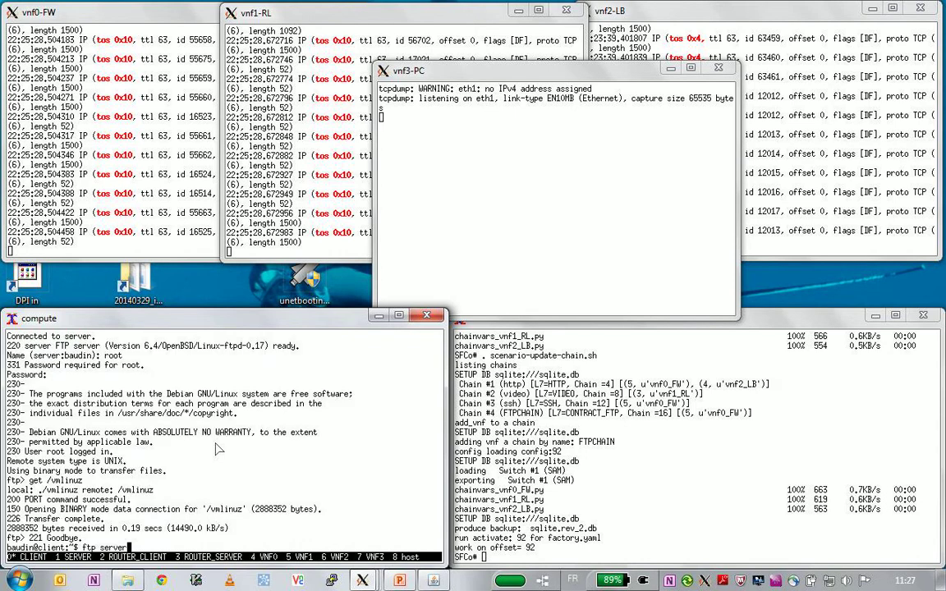
{"action": "key", "text": "BackSpace"}
{"action": "key", "text": "BackSpace"}
{"action": "key", "text": "BackSpace"}
{"action": "key", "text": "BackSpace"}
{"action": "key", "text": "BackSpace"}
{"action": "key", "text": "BackSpace"}
{"action": "key", "text": "BackSpace"}
{"action": "key", "text": "BackSpace"}
{"action": "key", "text": "BackSpace"}
{"action": "key", "text": "BackSpace"}
{"action": "type", "text": "wget index.html"}
{"action": "key", "text": "BackSpace"}
{"action": "key", "text": "BackSpace"}
{"action": "key", "text": "BackSpace"}
{"action": "key", "text": "BackSpace"}
{"action": "key", "text": "BackSpace"}
{"action": "key", "text": "BackSpace"}
{"action": "key", "text": "BackSpace"}
{"action": "key", "text": "BackSpace"}
{"action": "key", "text": "BackSpace"}
{"action": "key", "text": "BackSpace"}
{"action": "type", "text": "server"}
{"action": "key", "text": "Return"}
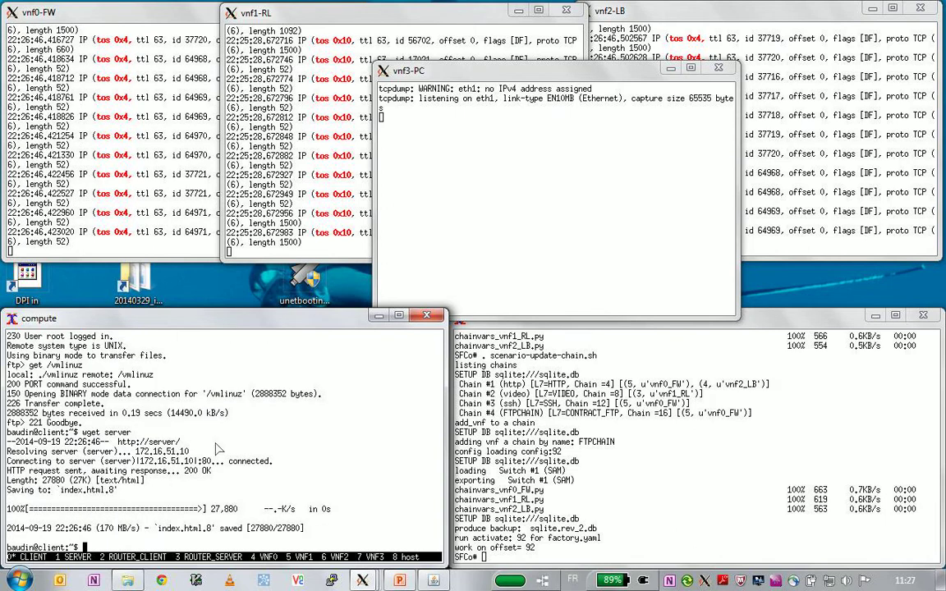
{"action": "left_click", "coordinate": [142, 107]}
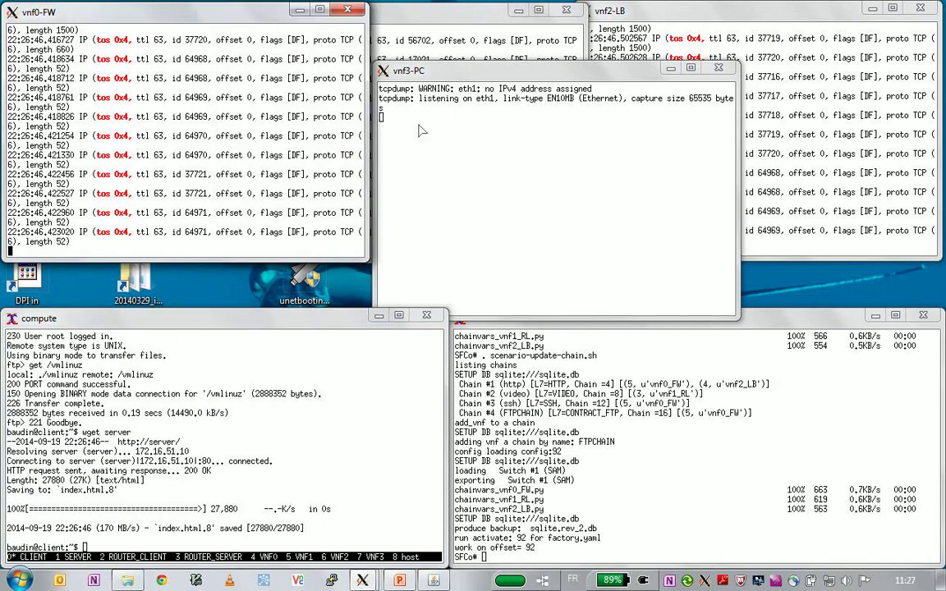
- In SFCo run '. scenario-add-vnf.sh' to load and activate the vnf3_PC chain configuration
{"action": "left_click", "coordinate": [433, 144]}
{"action": "left_click_drag", "start_coordinate": [456, 71], "coordinate": [520, 62]}
{"action": "left_click", "coordinate": [713, 466]}
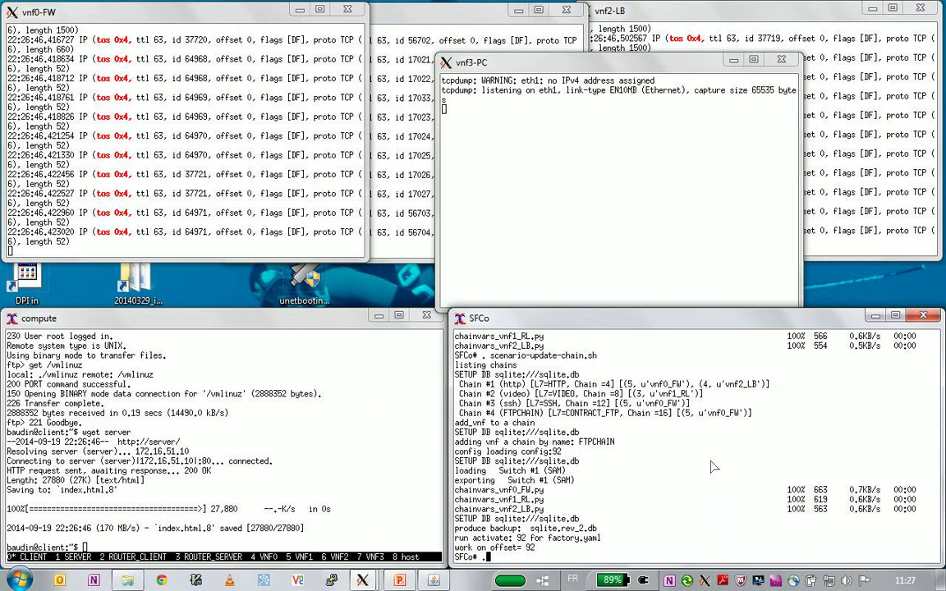
{"action": "type", "text": ". scenario-add-vnf.sh"}
{"action": "key", "text": "Return"}
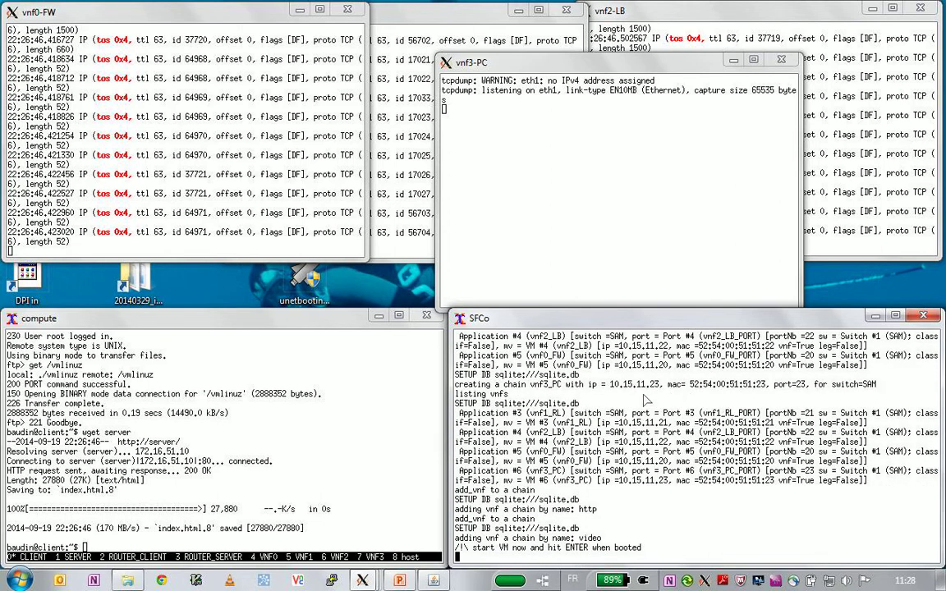
{"action": "triple_click", "coordinate": [564, 481]}
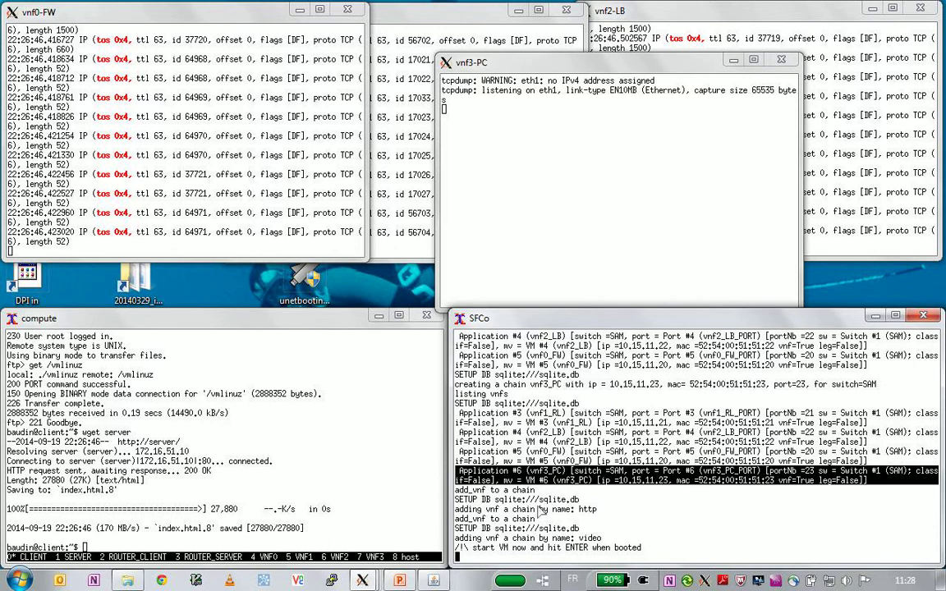
{"action": "left_click", "coordinate": [536, 530]}
{"action": "key", "text": "Return"}
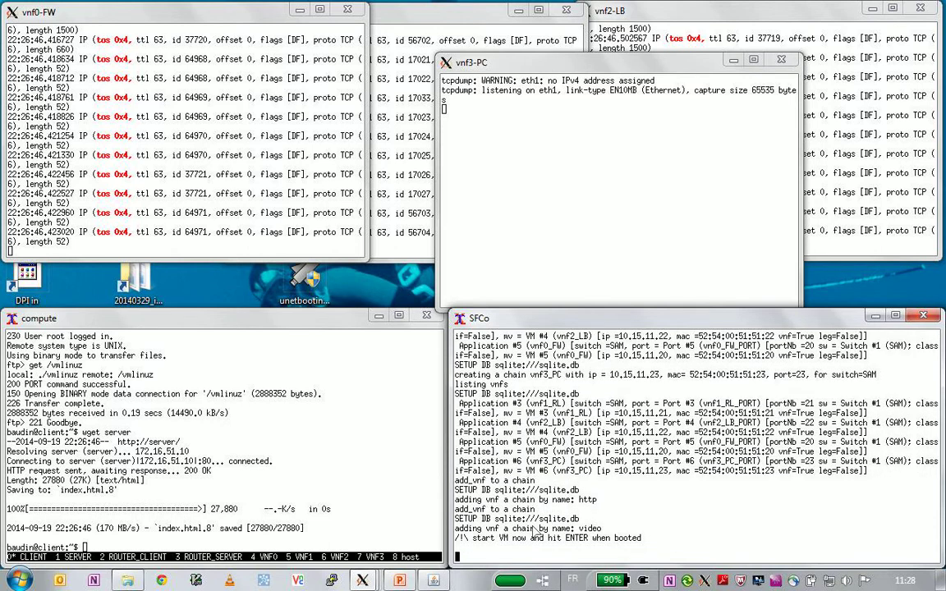
- Rerun 'wget server' from the client and move the vnf3-PC capture lower to see its packets
{"action": "left_click", "coordinate": [212, 481]}
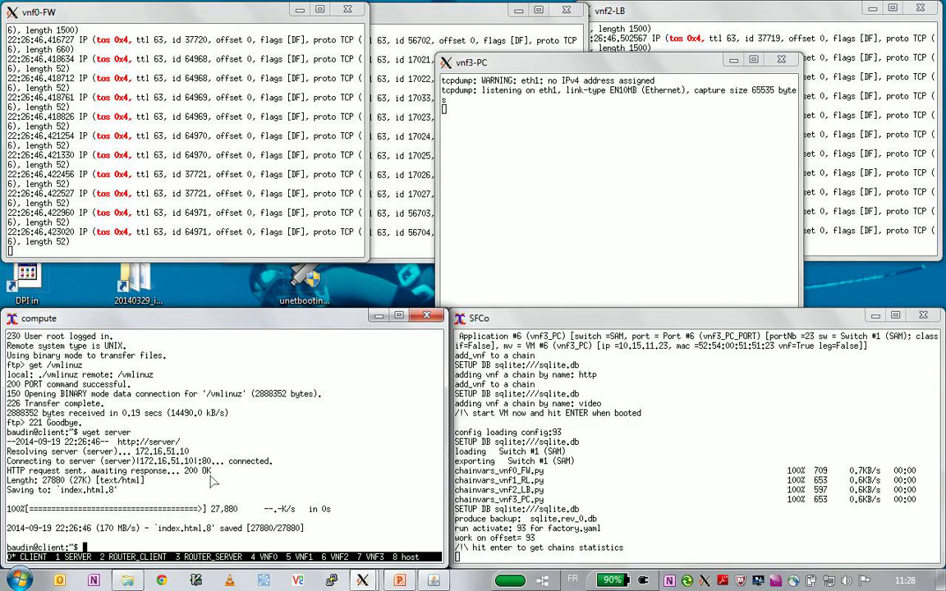
{"action": "key", "text": "Up"}
{"action": "key", "text": "Return"}
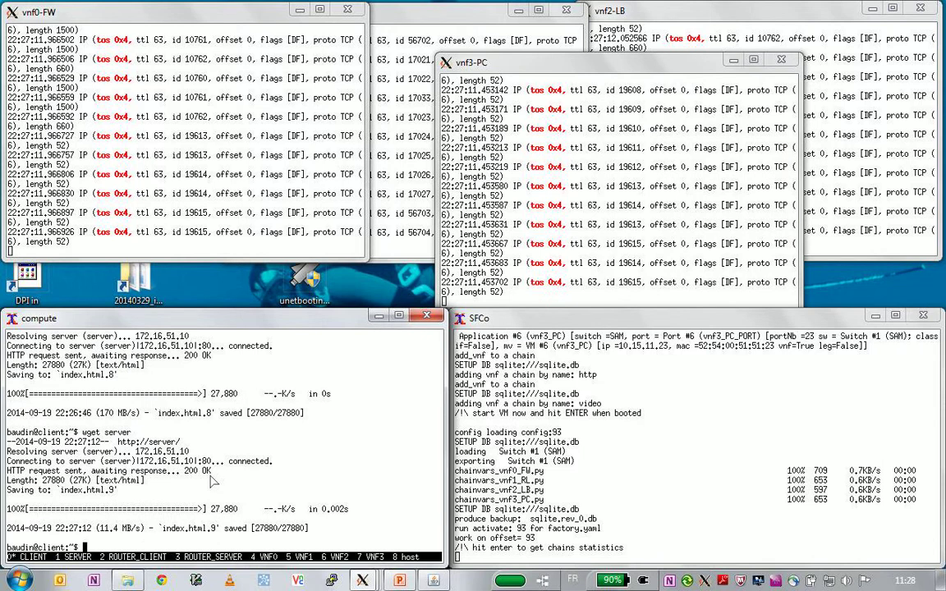
{"action": "left_click", "coordinate": [90, 154]}
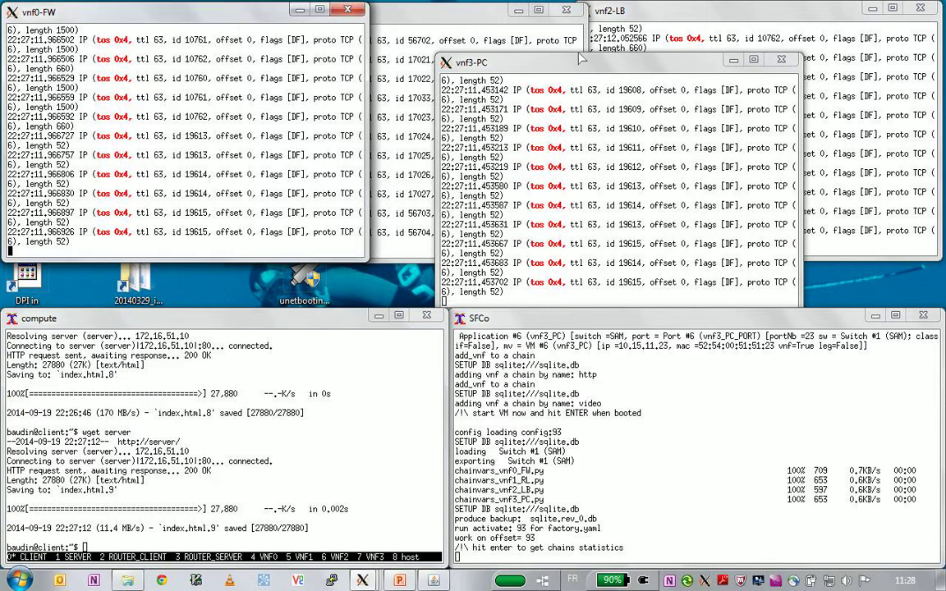
{"action": "left_click_drag", "start_coordinate": [580, 58], "coordinate": [583, 118]}
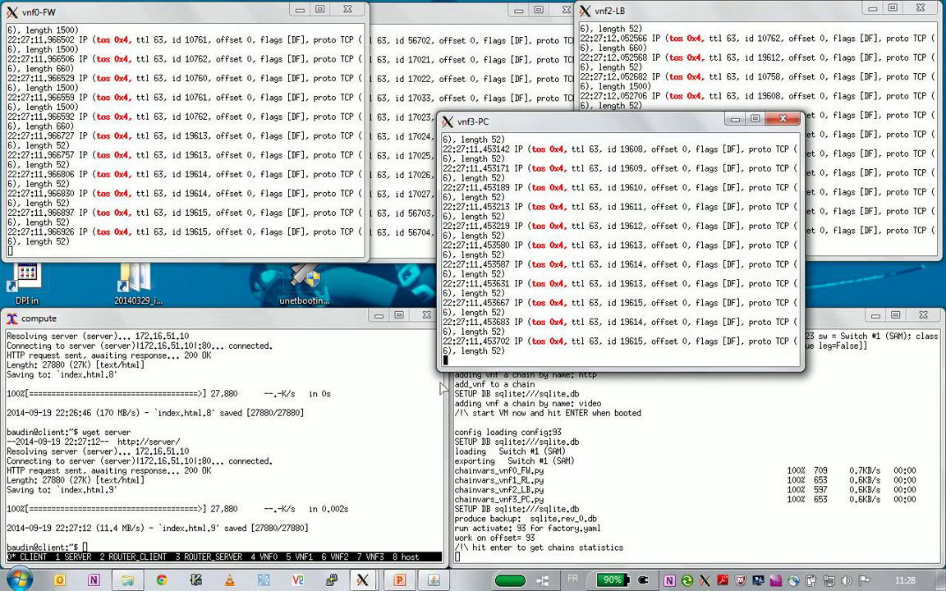
{"action": "left_click", "coordinate": [399, 580]}
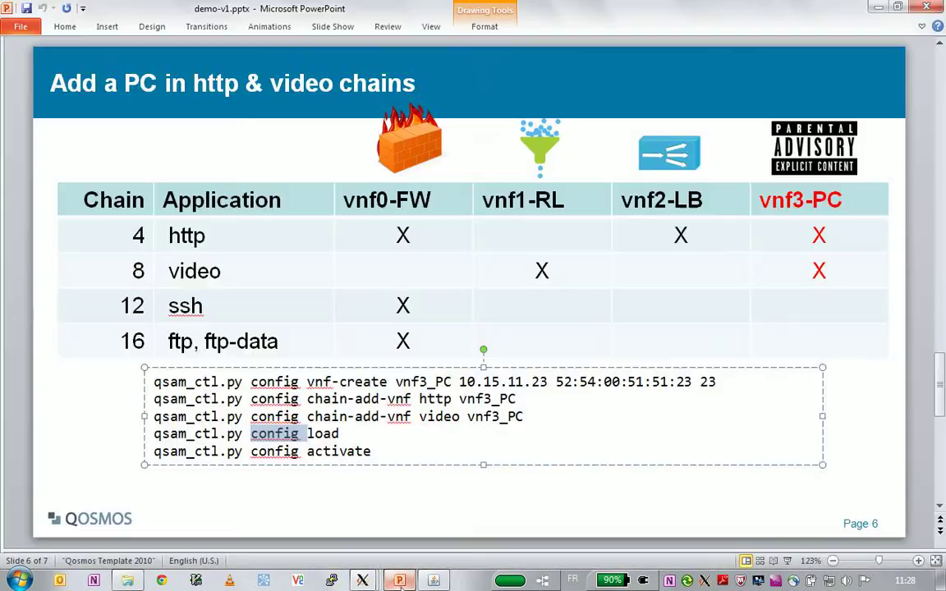
{"action": "left_click", "coordinate": [361, 580]}
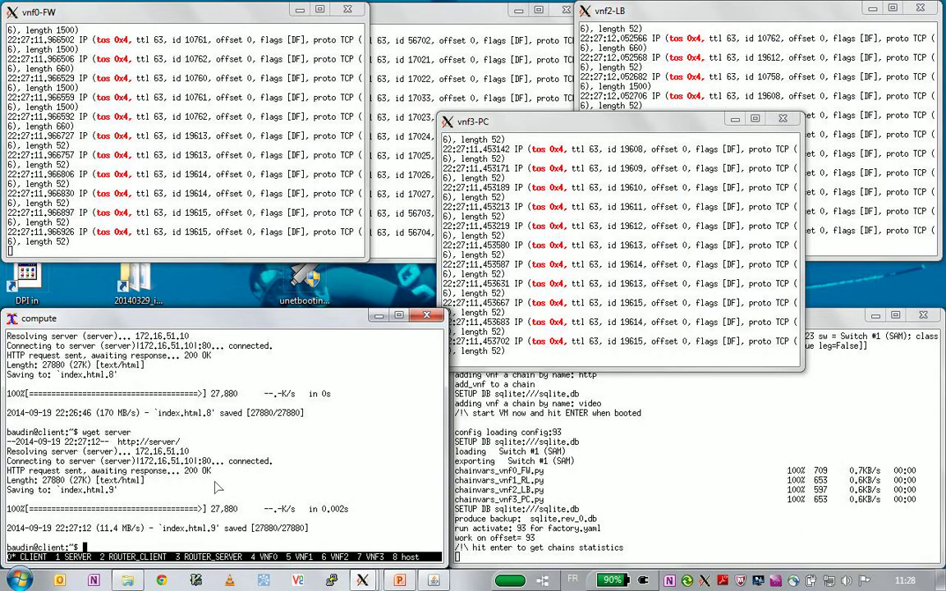
- Launch VLC with 'vlc -vvv' and switch the screen session to SERVER
{"action": "type", "text": "vlc -vvv"}
{"action": "key", "text": "Return"}
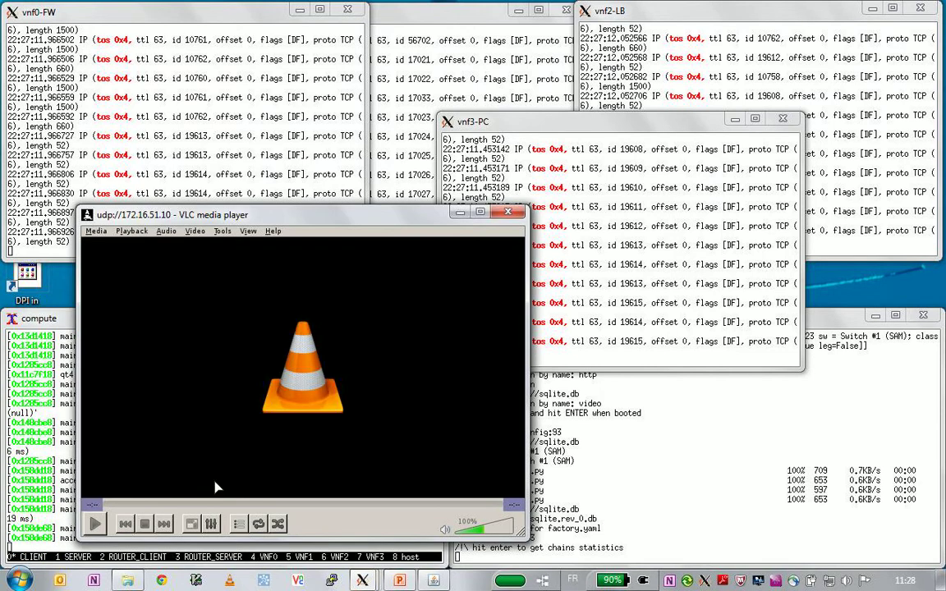
{"action": "left_click", "coordinate": [36, 447]}
{"action": "key", "text": "ctrl+a"}
{"action": "key", "text": "quotedbl"}
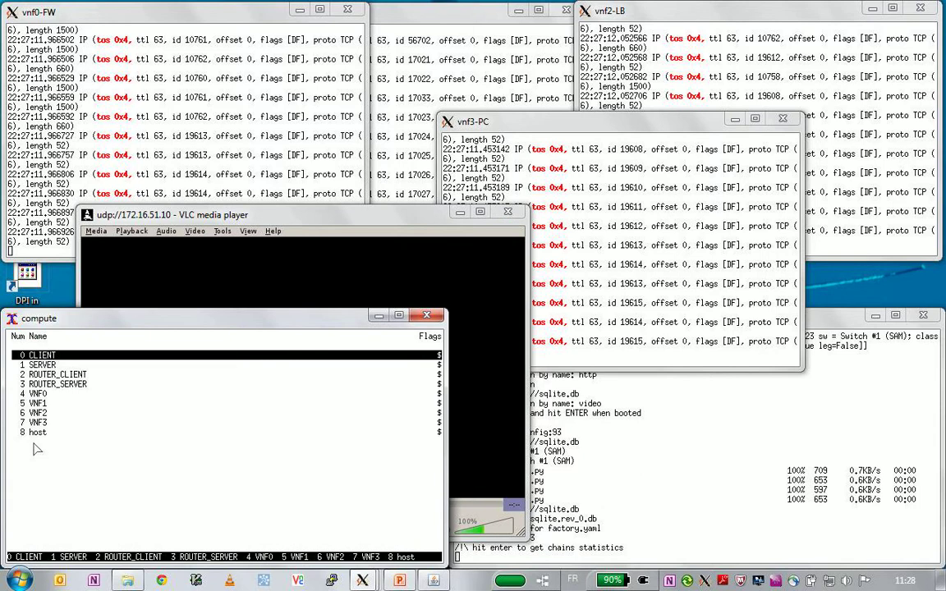
{"action": "key", "text": "Down"}
{"action": "key", "text": "Return"}
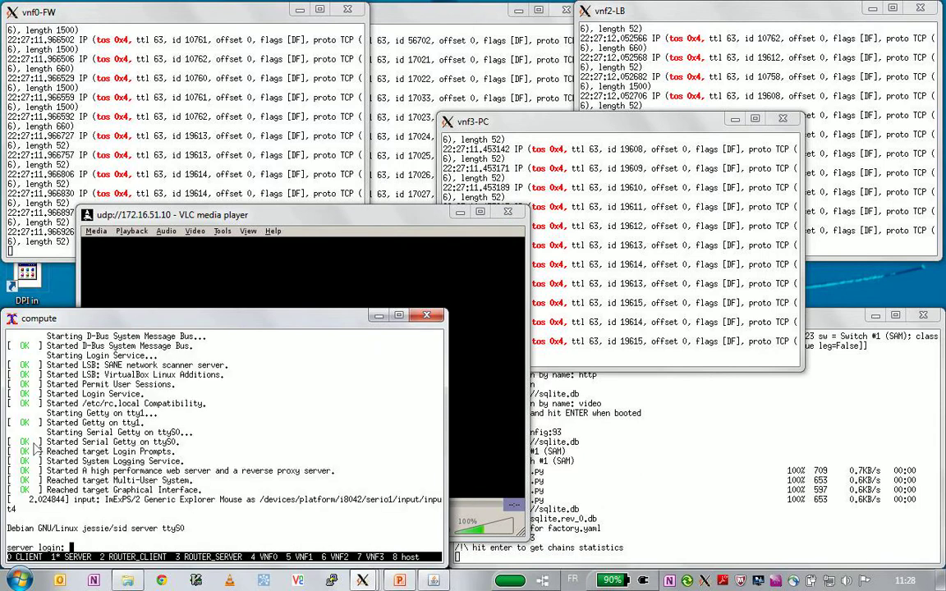
- Log into the server, cd into videos/, and run ./vlc-udp.sh to stream the video
{"action": "type", "text": "baudin"}
{"action": "key", "text": "Return"}
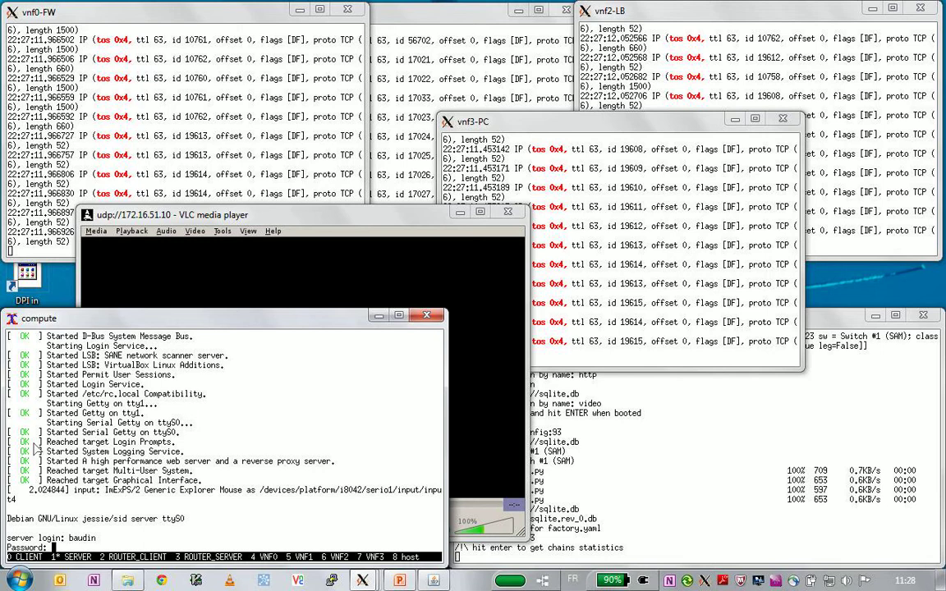
{"action": "key", "text": "Return"}
{"action": "type", "text": "cd se"}
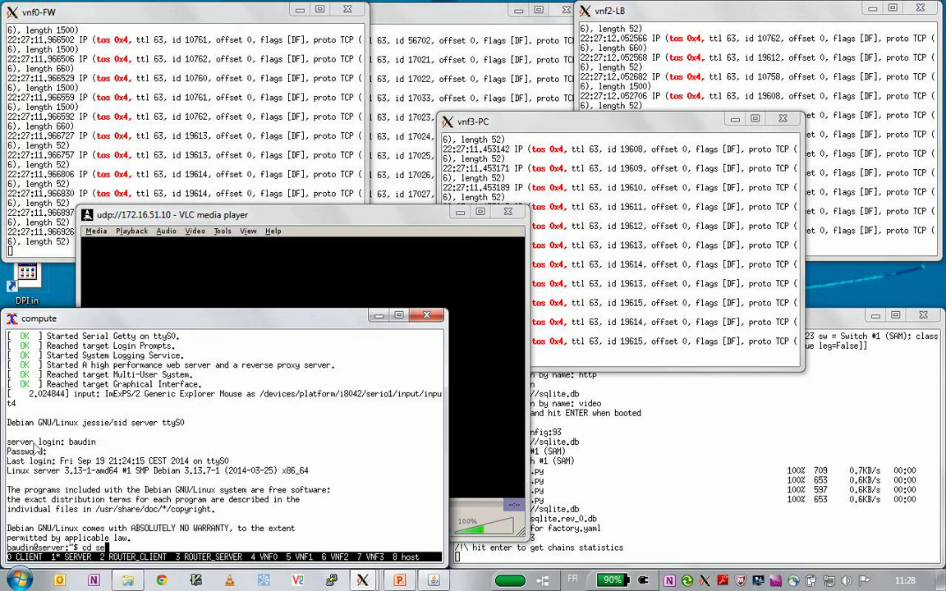
{"action": "key", "text": "BackSpace"}
{"action": "key", "text": "BackSpace"}
{"action": "type", "text": "vi"}
{"action": "key", "text": "Tab"}
{"action": "key", "text": "Return"}
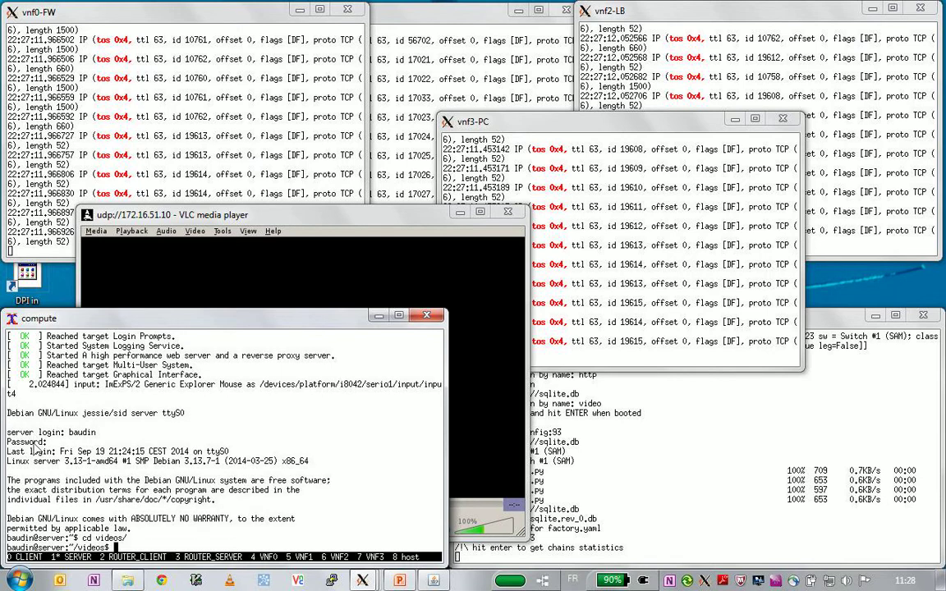
{"action": "type", "text": ". vlc-"}
{"action": "key", "text": "Tab"}
{"action": "key", "text": "Return"}
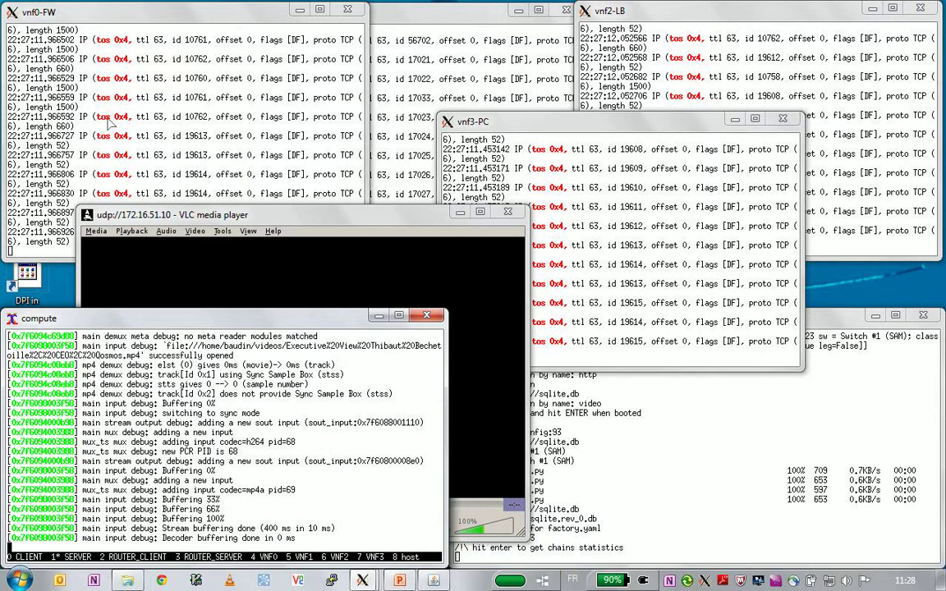
- Raise the VLC player and the vnf1-RL and vnf3-PC capture windows
{"action": "left_click", "coordinate": [198, 210]}
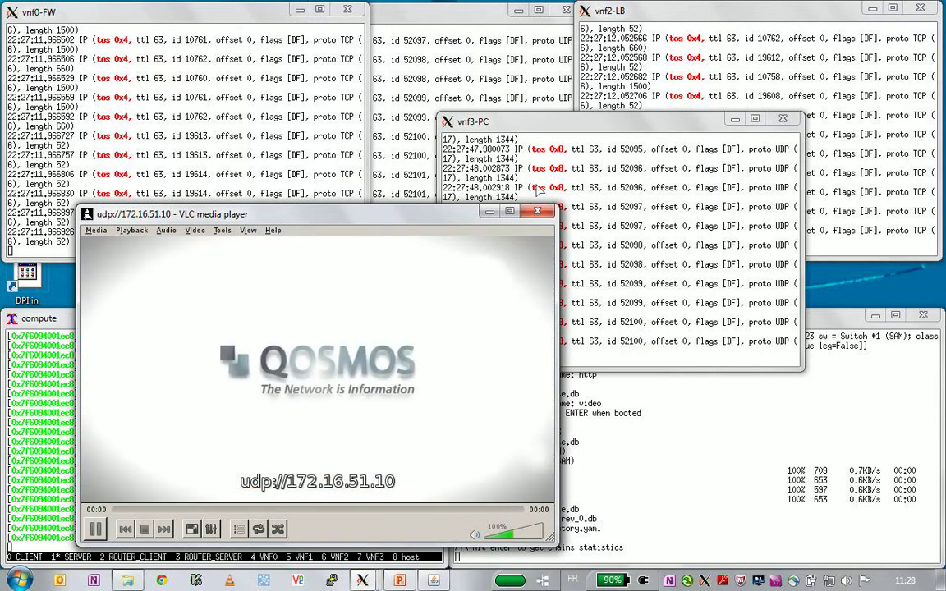
{"action": "left_click", "coordinate": [501, 103]}
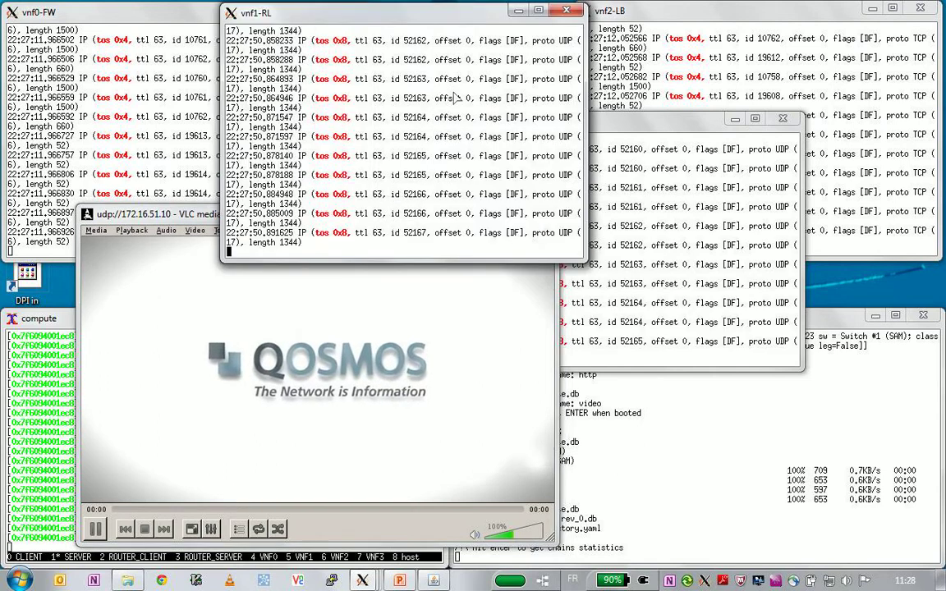
{"action": "left_click", "coordinate": [654, 211]}
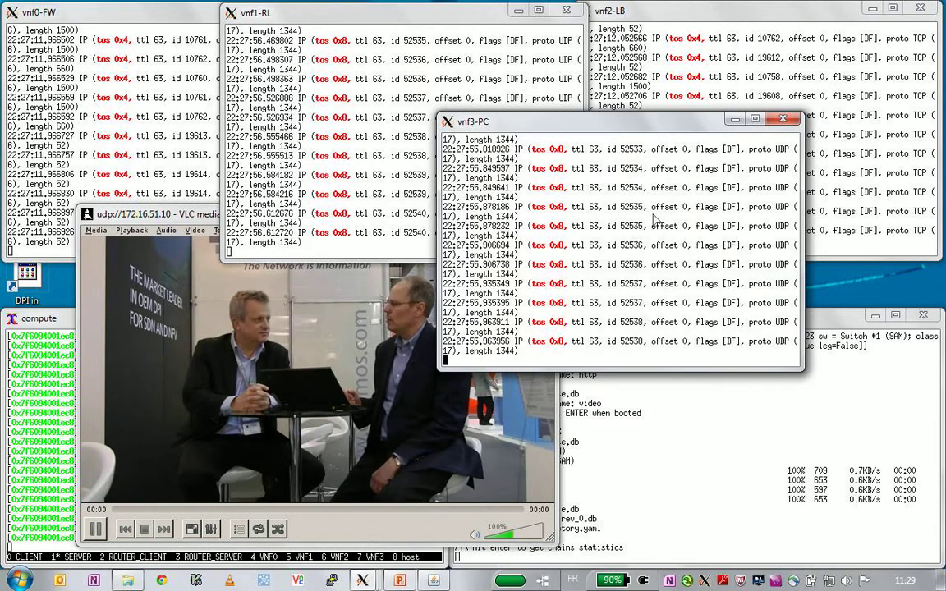
- Show SFCo chain statistics, marking VIDEO_APPID 0xfb and the video flow's 691-packet n_packets/n_bytes counts
{"action": "left_click", "coordinate": [665, 437]}
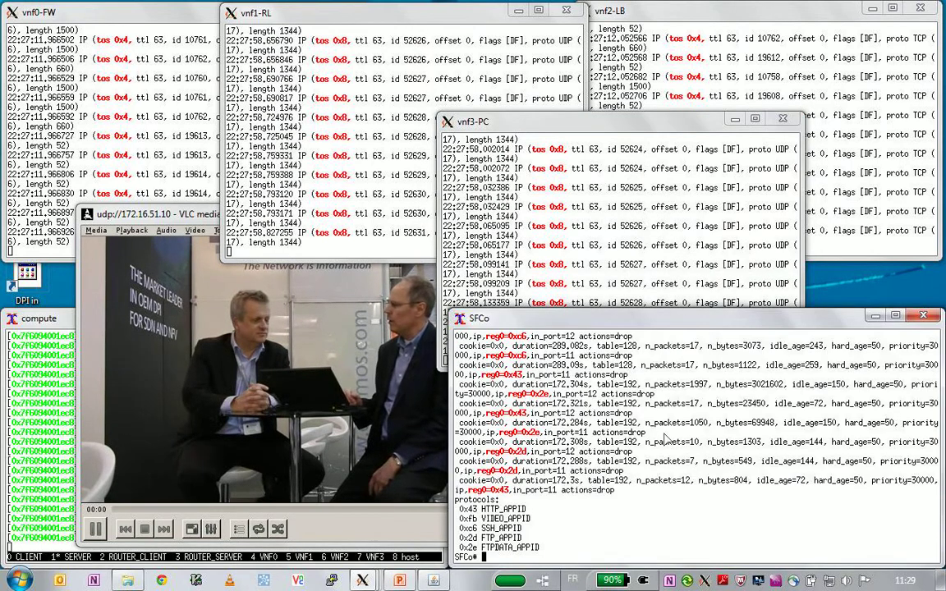
{"action": "key", "text": "Return"}
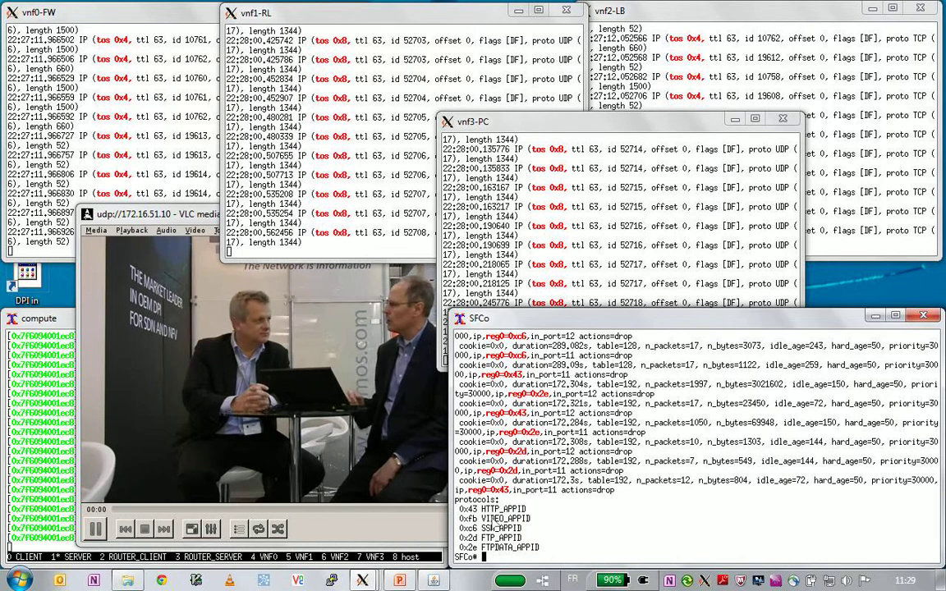
{"action": "double_click", "coordinate": [467, 519]}
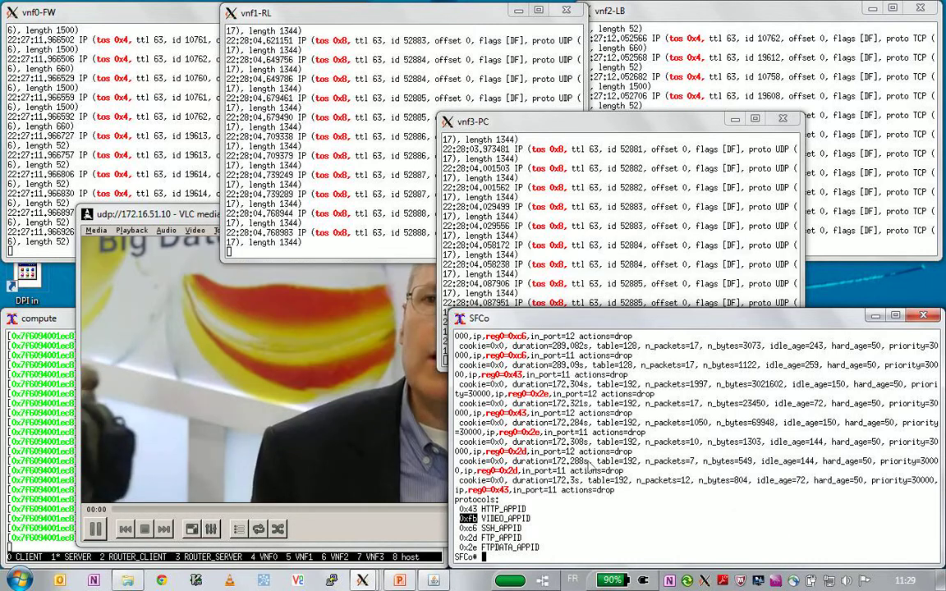
{"action": "scroll", "coordinate": [573, 461], "scroll_direction": "up", "scroll_amount": 2}
{"action": "scroll", "coordinate": [572, 462], "scroll_direction": "up", "scroll_amount": 1}
{"action": "scroll", "coordinate": [566, 455], "scroll_direction": "up", "scroll_amount": 1}
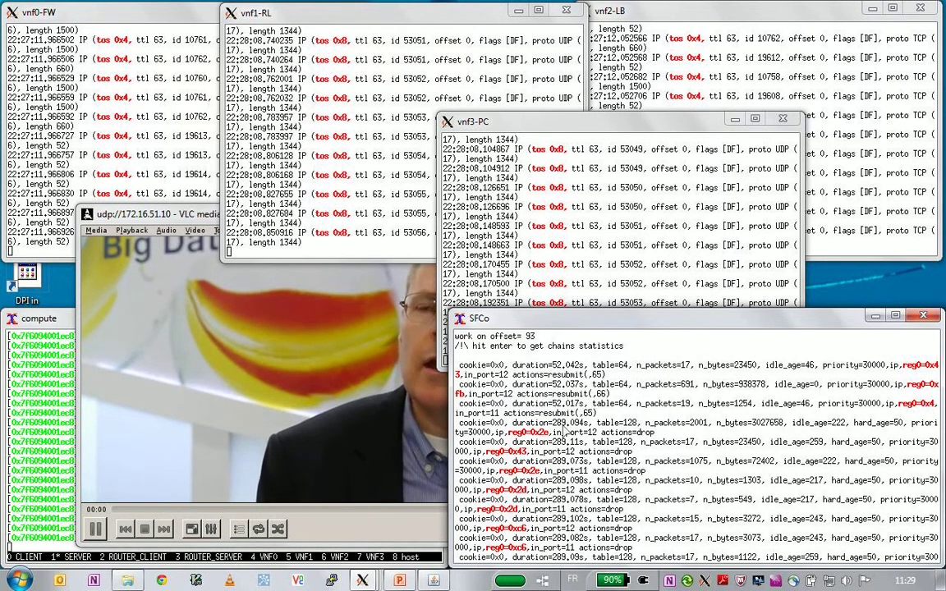
{"action": "triple_click", "coordinate": [530, 383]}
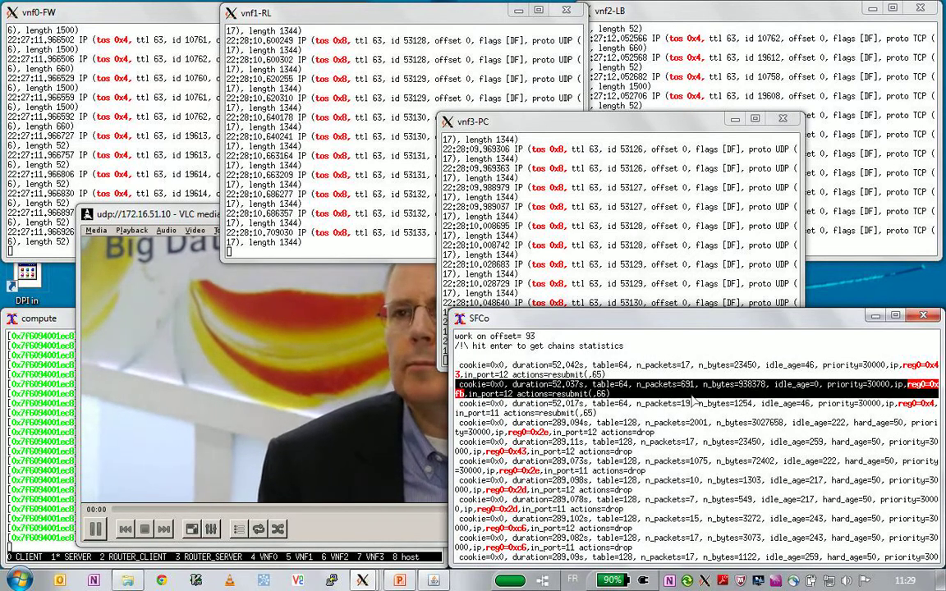
{"action": "left_click", "coordinate": [654, 392]}
{"action": "left_click_drag", "start_coordinate": [637, 383], "coordinate": [774, 383]}
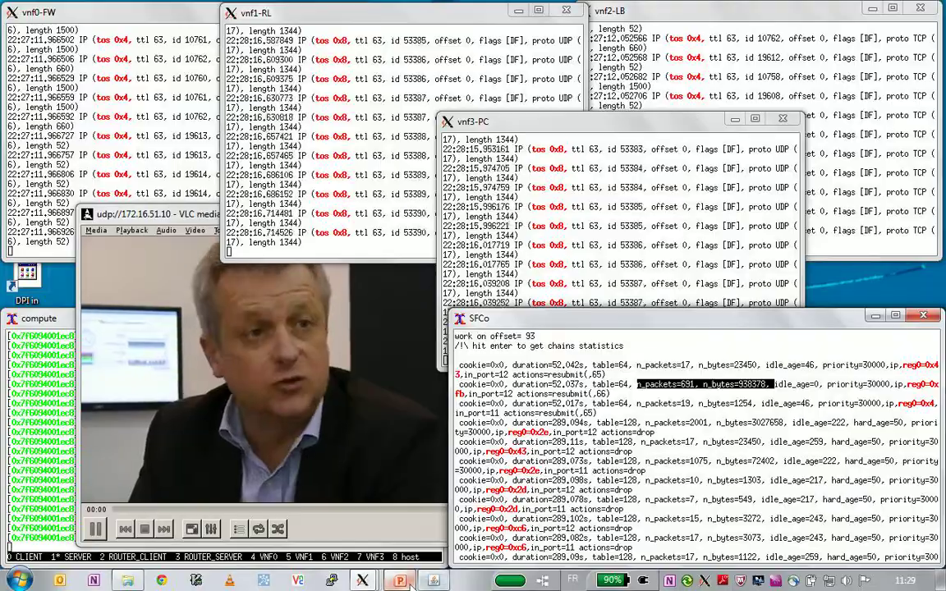
{"action": "left_click", "coordinate": [401, 580]}
- Deselect the text box and scroll to slide 7, Qosmos 'The Network is Information'
{"action": "left_click", "coordinate": [435, 526]}
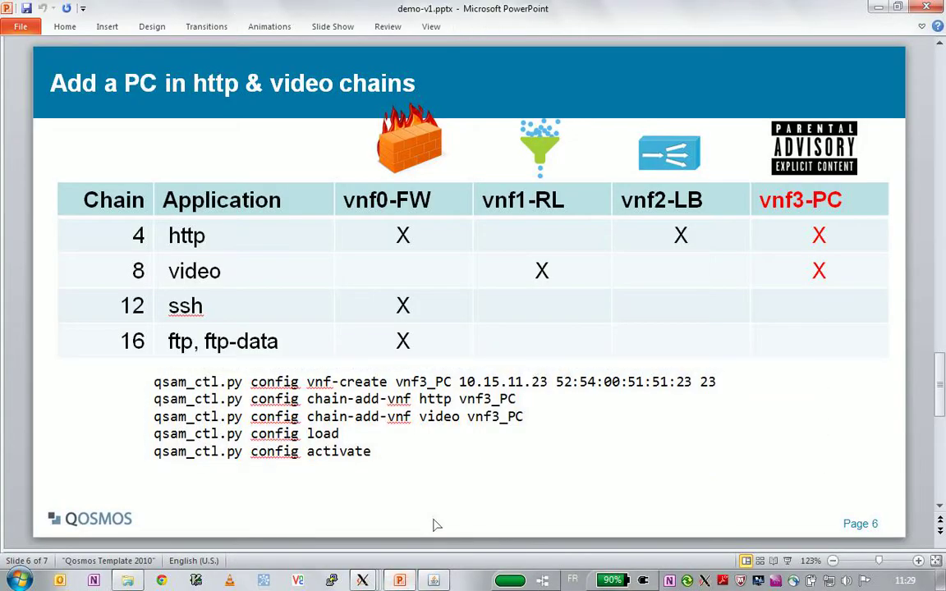
{"action": "scroll", "coordinate": [435, 525], "scroll_direction": "down", "scroll_amount": 2}
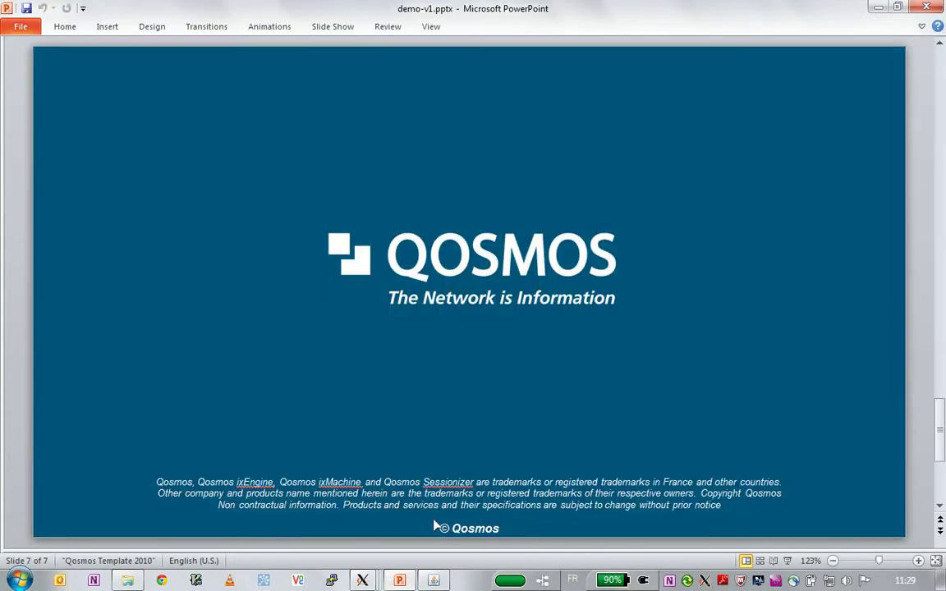